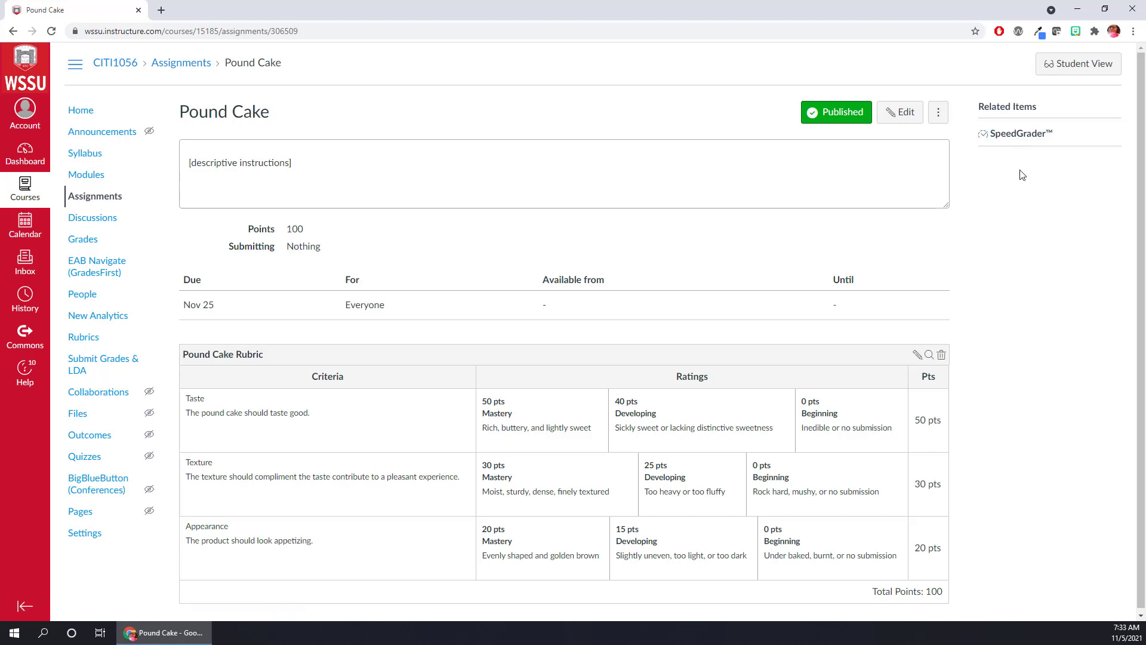
Open the Pound Cake assignment in SpeedGrader, display its grading rubric, and widen the grading pane to show the points column
click(1013, 136)
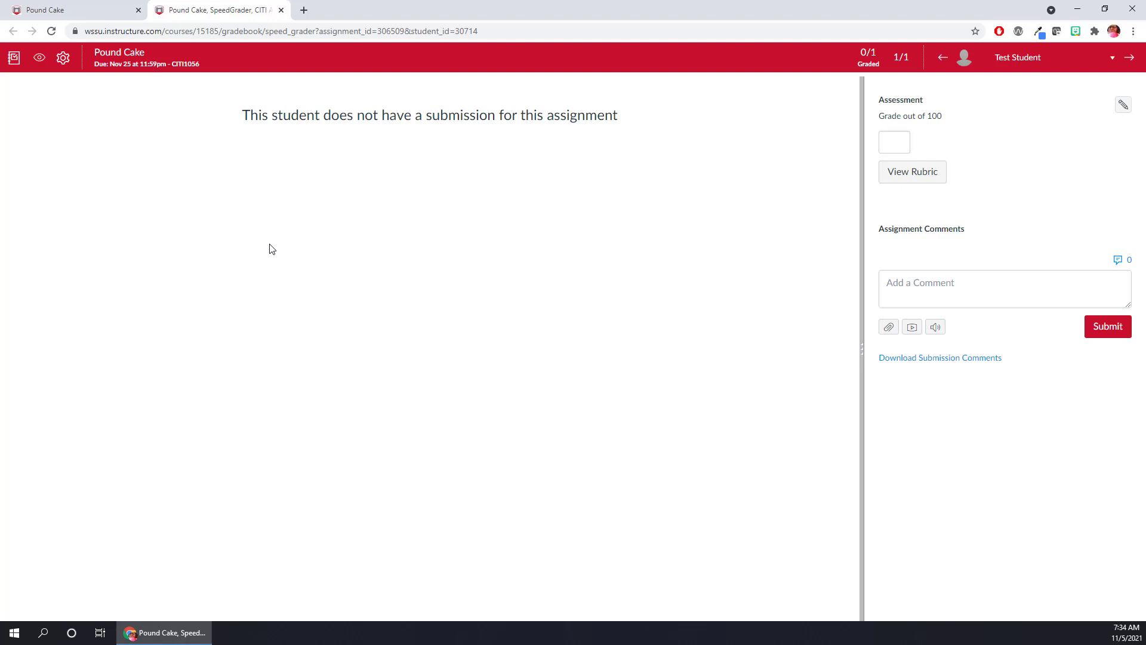
click(909, 179)
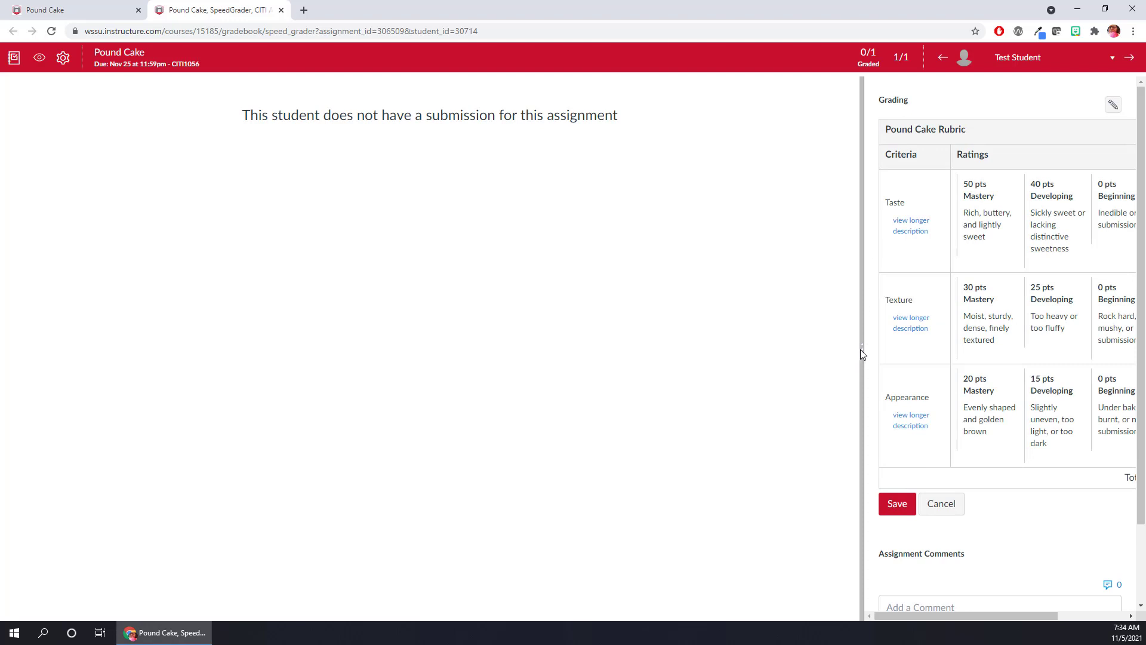
drag(862, 357, 739, 362)
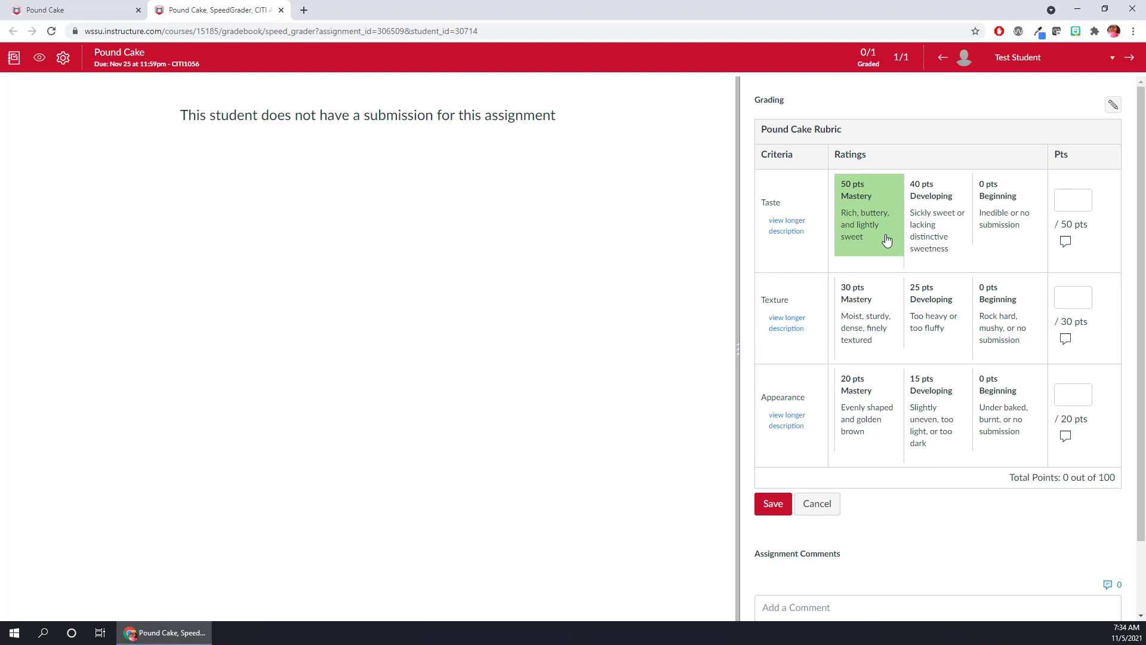
Rate Taste as Mastery (50 pts), Texture as Developing (25 pts) and Appearance as Mastery (20 pts), and save the rubric assessment
click(867, 229)
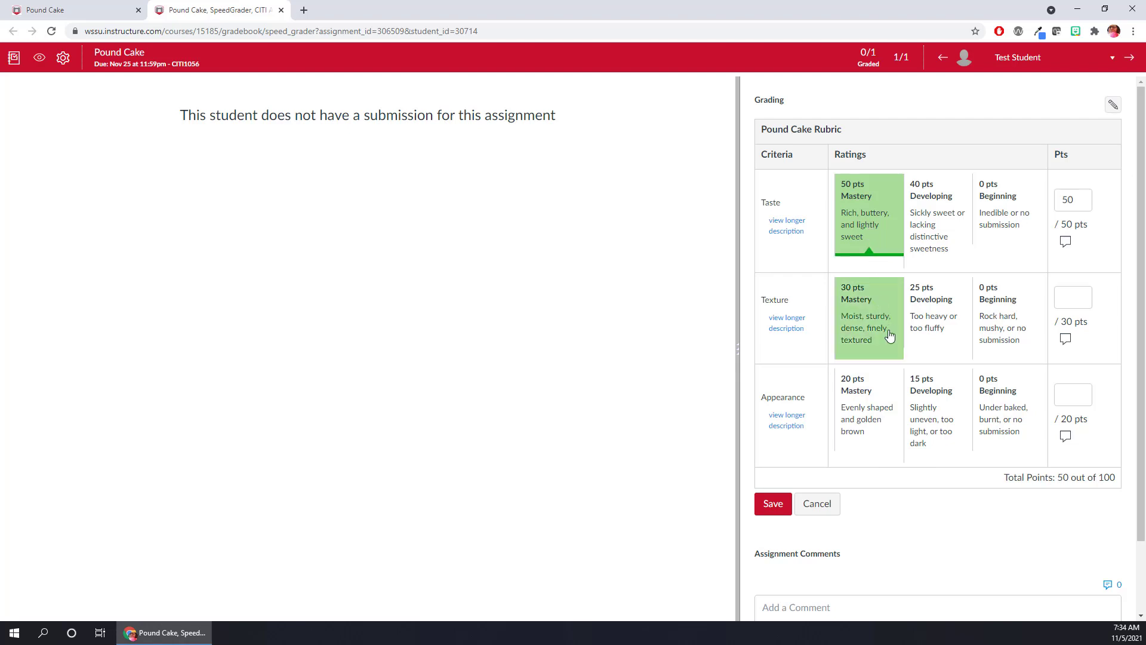
click(935, 327)
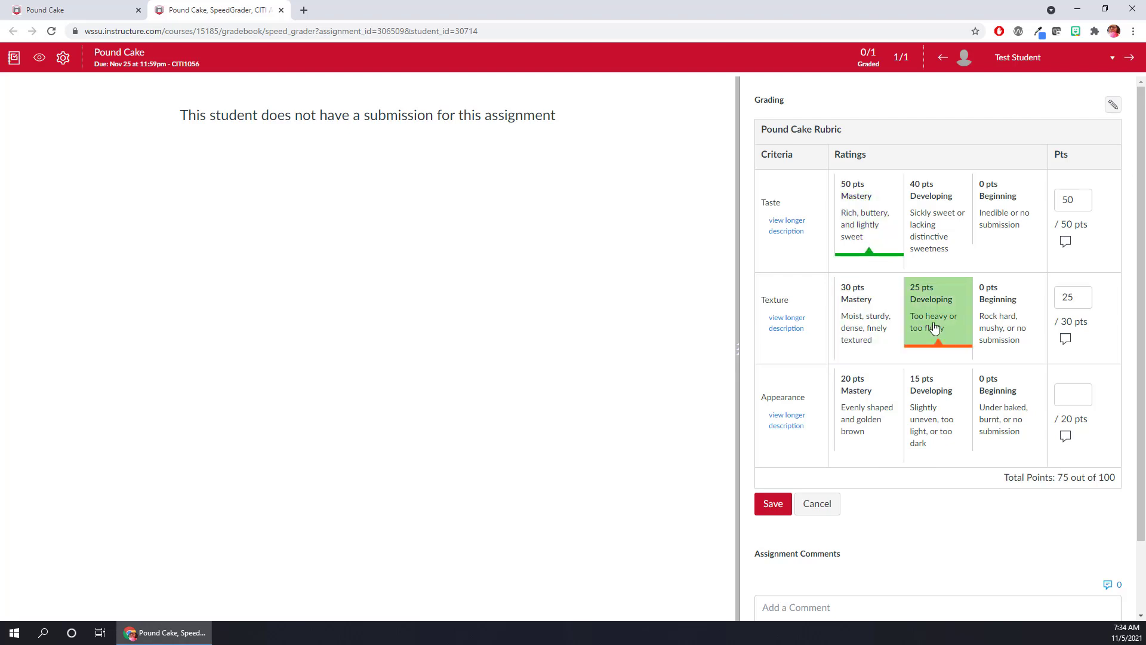
click(855, 431)
click(773, 504)
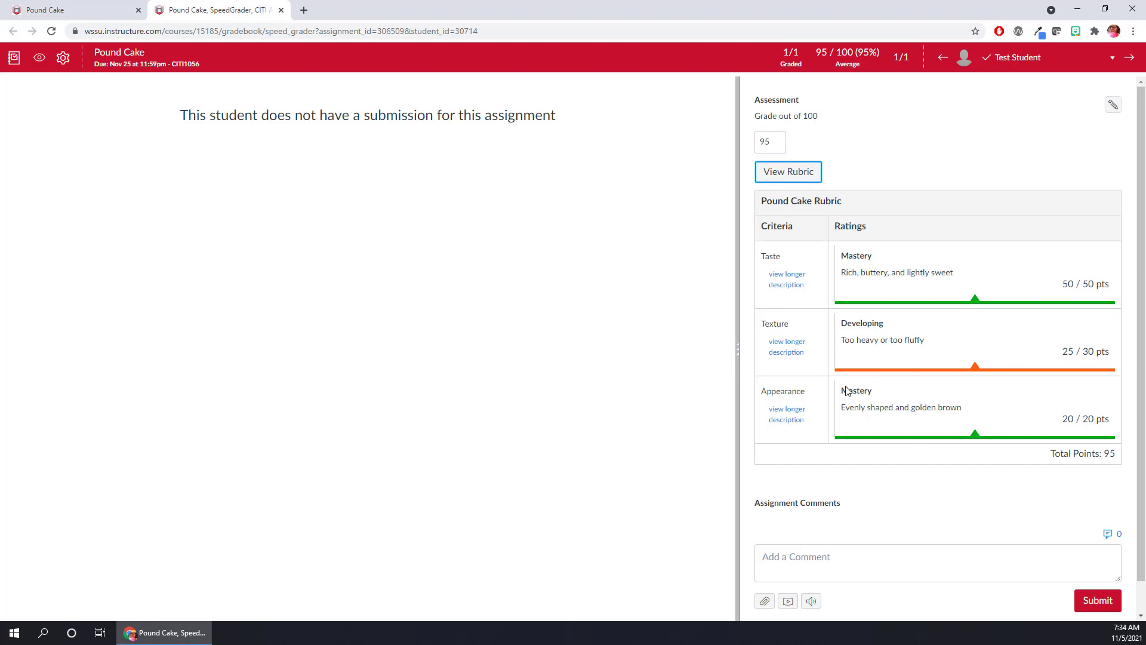
Submit the assignment comment "Great work! Your pound cake was just a little too fluffy. You can address that by..."
click(813, 563)
text(Great work! Your pound cake was just a little too fluffy. You can address that by...)
click(1096, 600)
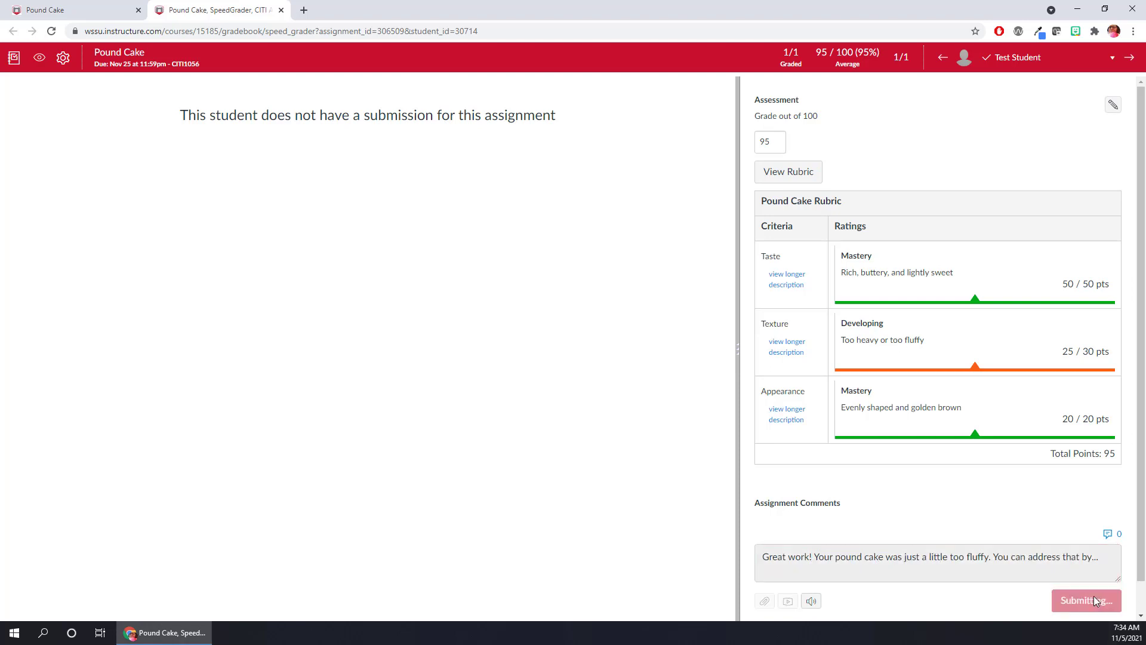
scroll(1096, 600, down, 1)
View the course as the test student and examine the Pound Cake score and rubric evaluation in the student's grades
click(81, 12)
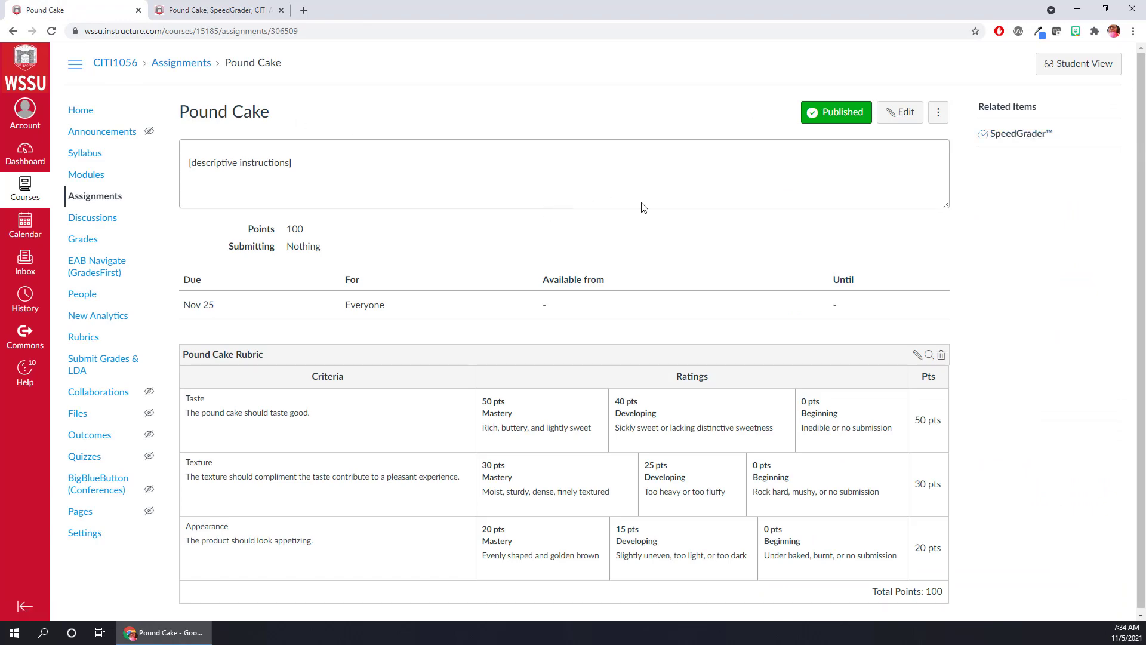
click(1094, 72)
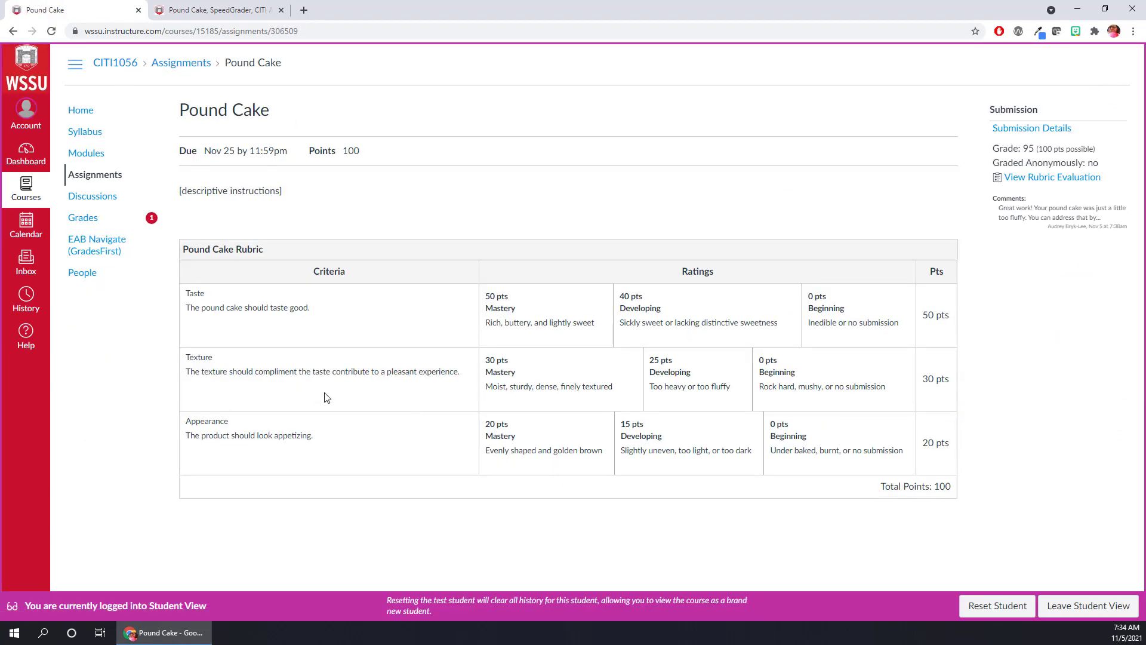
click(84, 225)
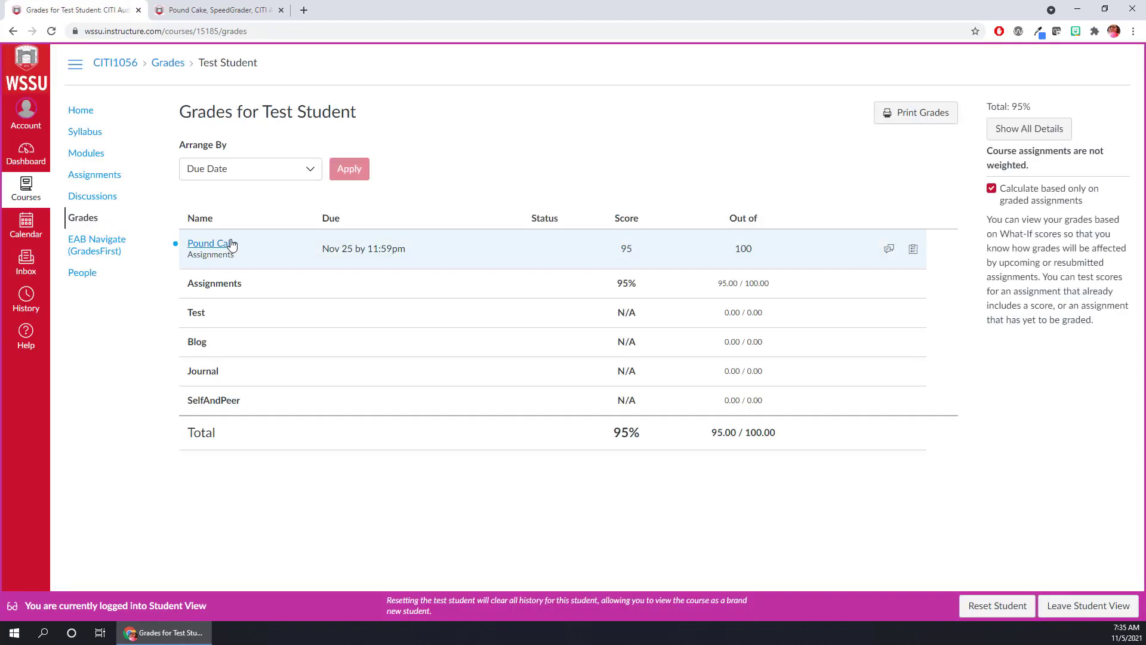
click(913, 250)
scroll(484, 394, down, 3)
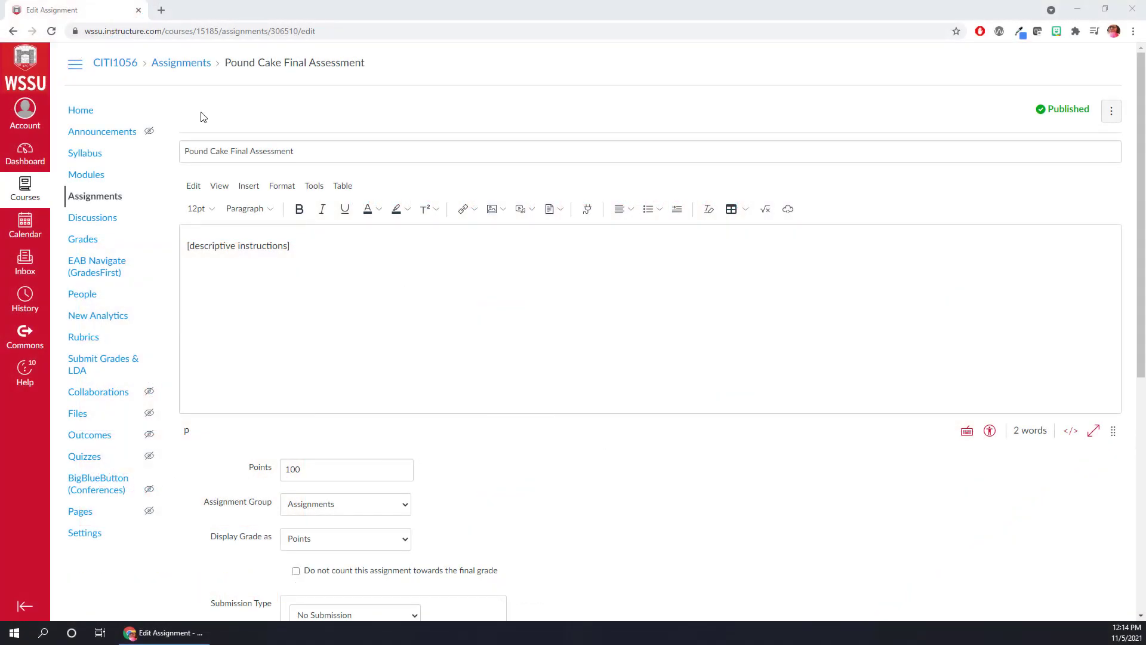
Review the Pound Cake Final Assessment assignment settings and save the assignment
scroll(580, 529, down, 5)
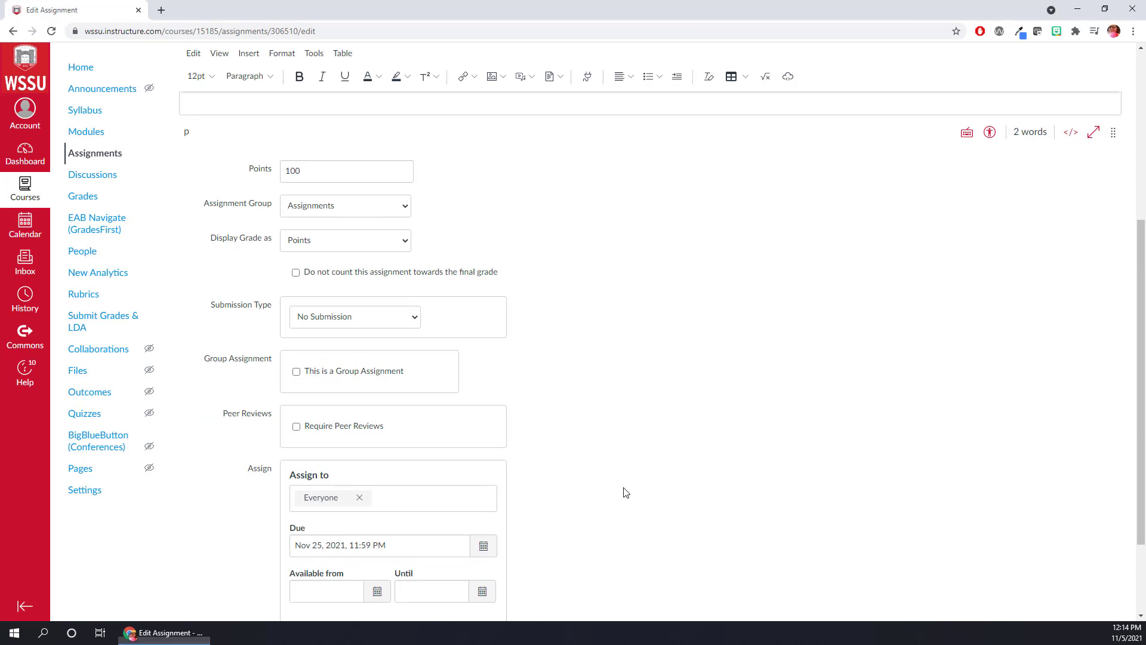
scroll(624, 492, down, 2)
click(1104, 572)
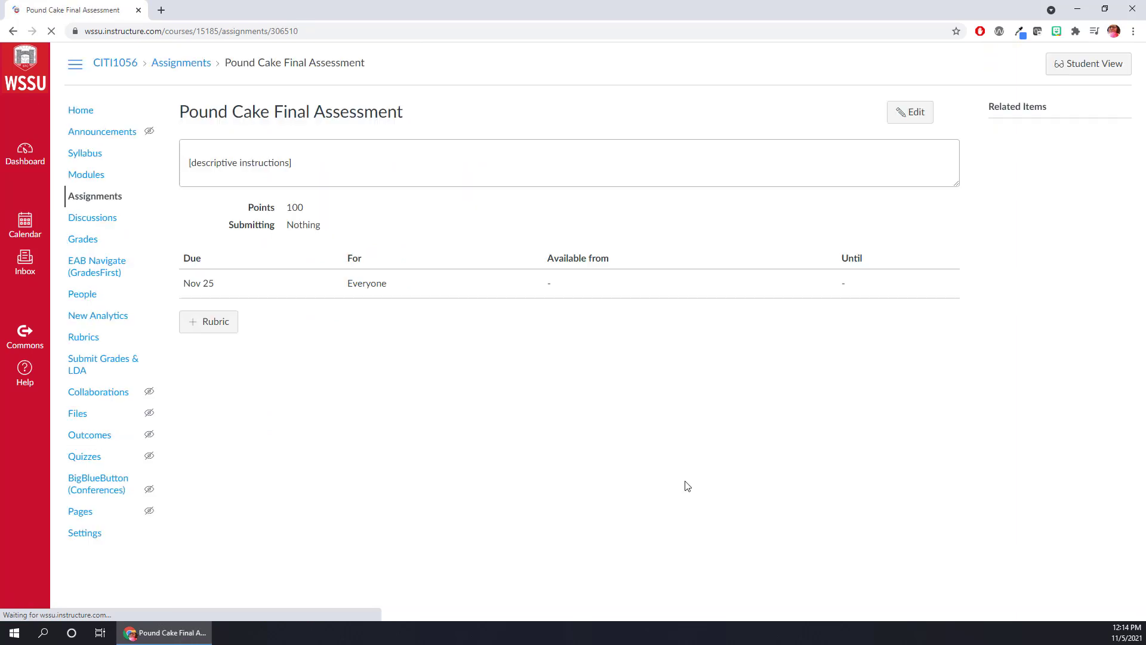
Start a new rubric for the assignment and title it "Pound Cake Final Assessment Rubric", reusing the assignment's name
click(213, 332)
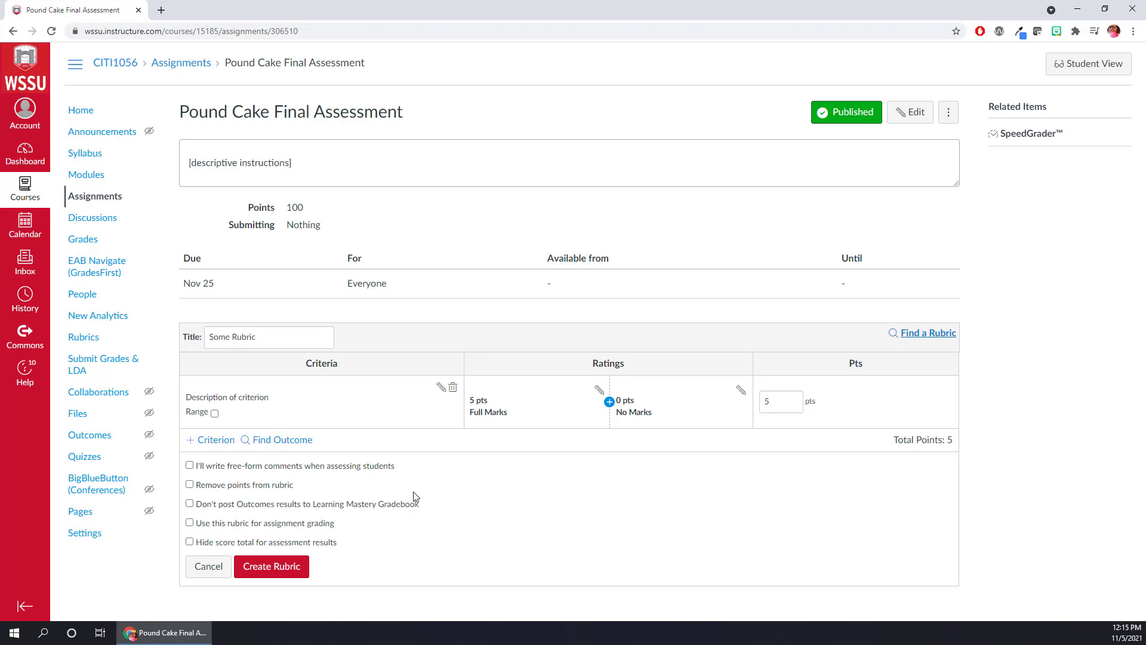
drag(180, 115, 412, 112)
key(ctrl+c)
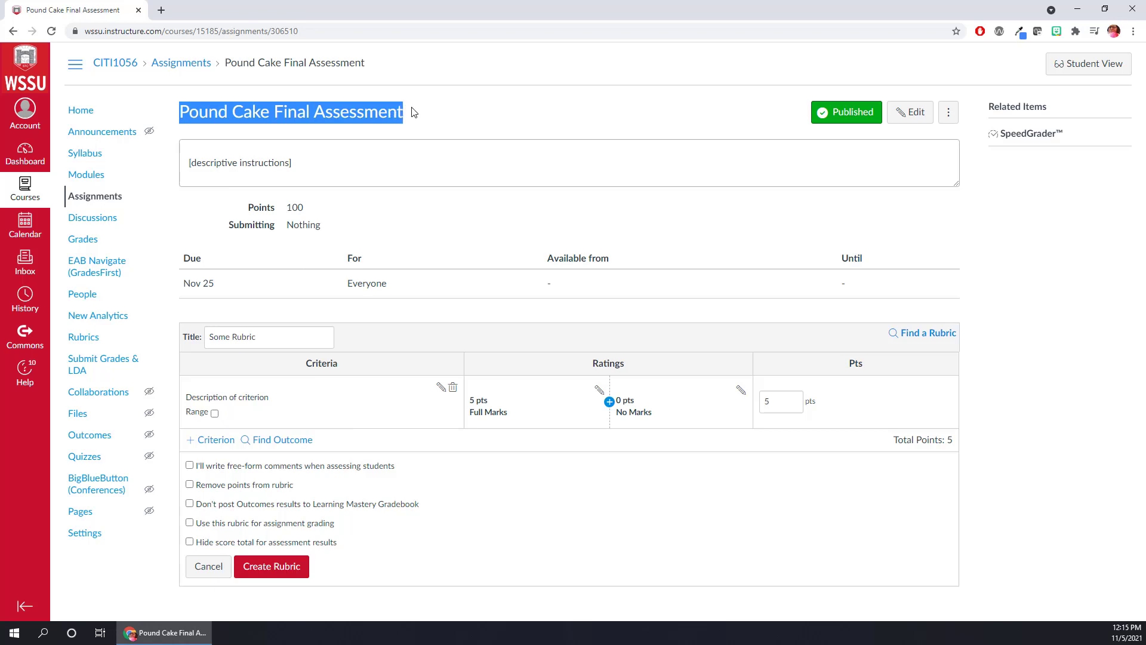
click(217, 341)
double_click(217, 341)
key(ctrl+v)
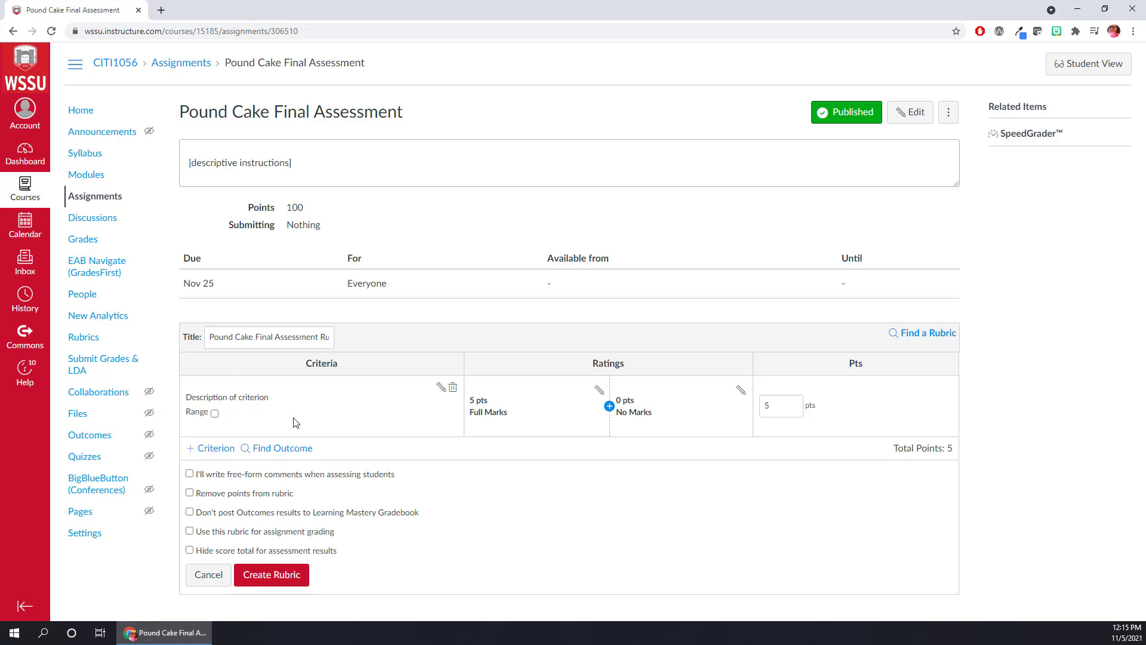
Change the default criterion to "Taste" with the long description "The pound cake should taste good."
click(440, 388)
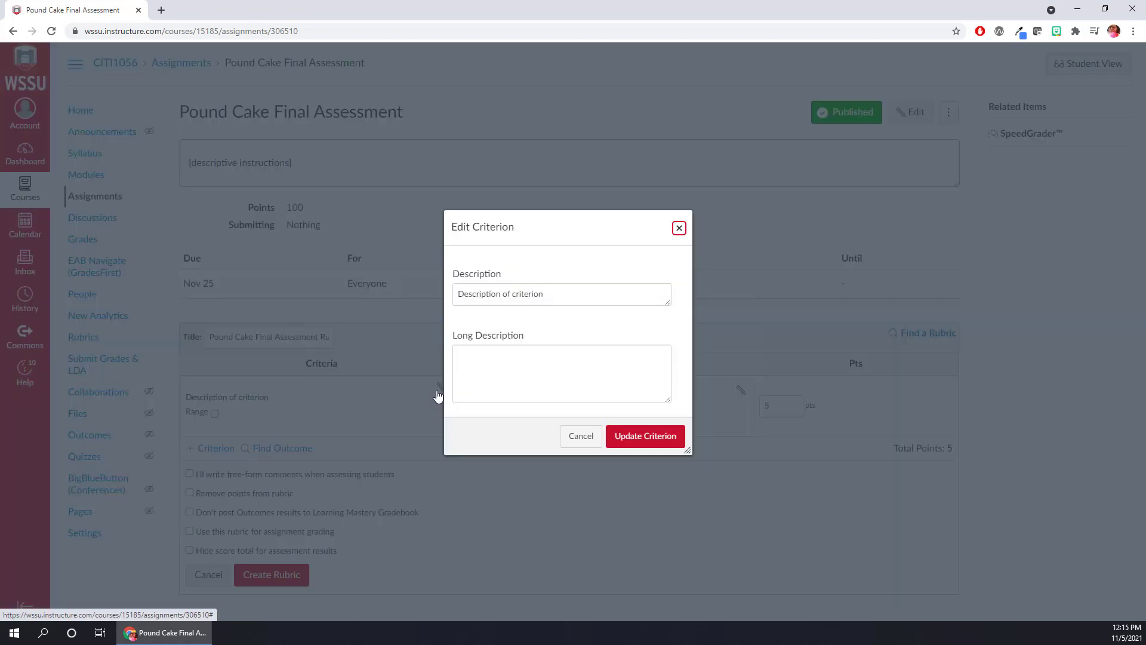
triple_click(485, 301)
text(Taste)
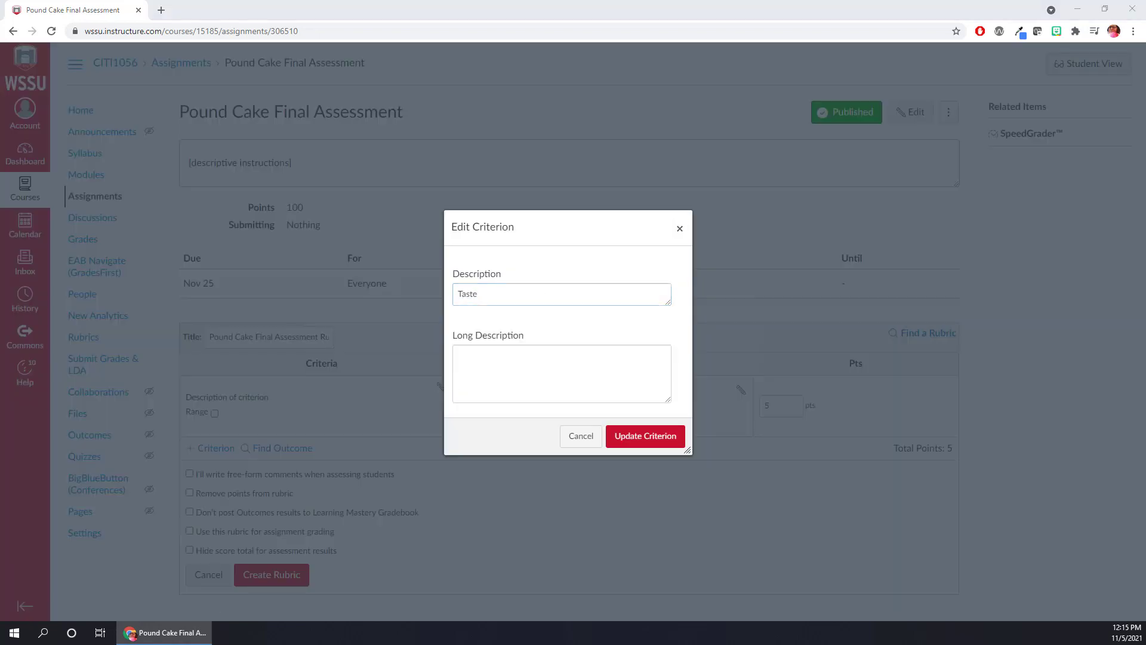
click(500, 358)
text(The pound cake should taste good.)
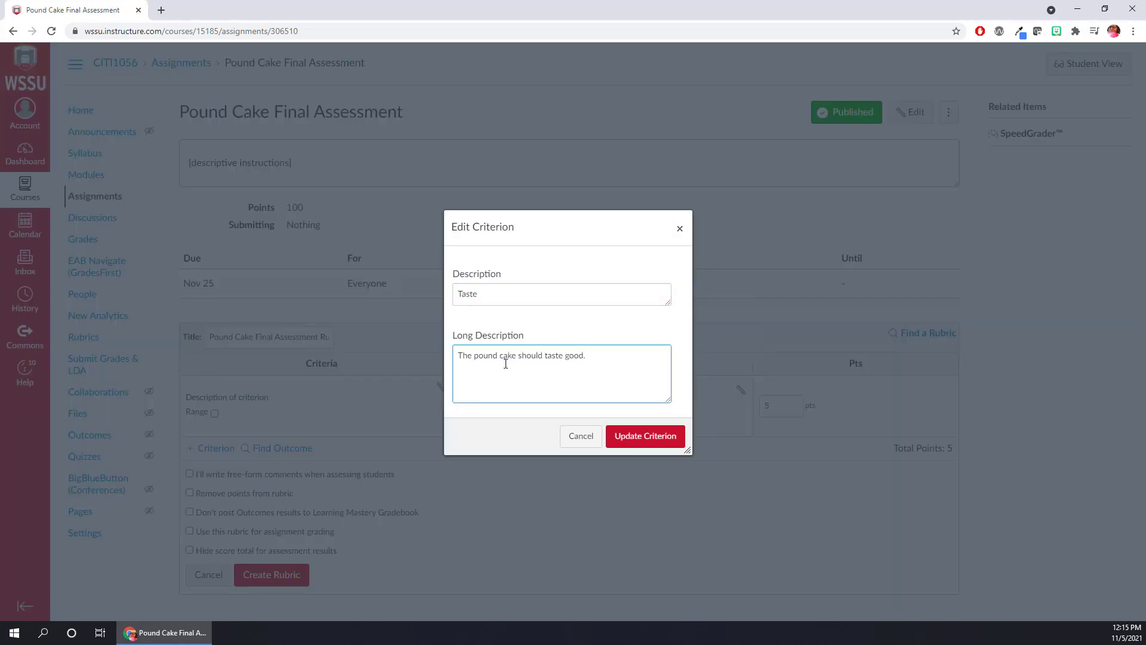
click(662, 444)
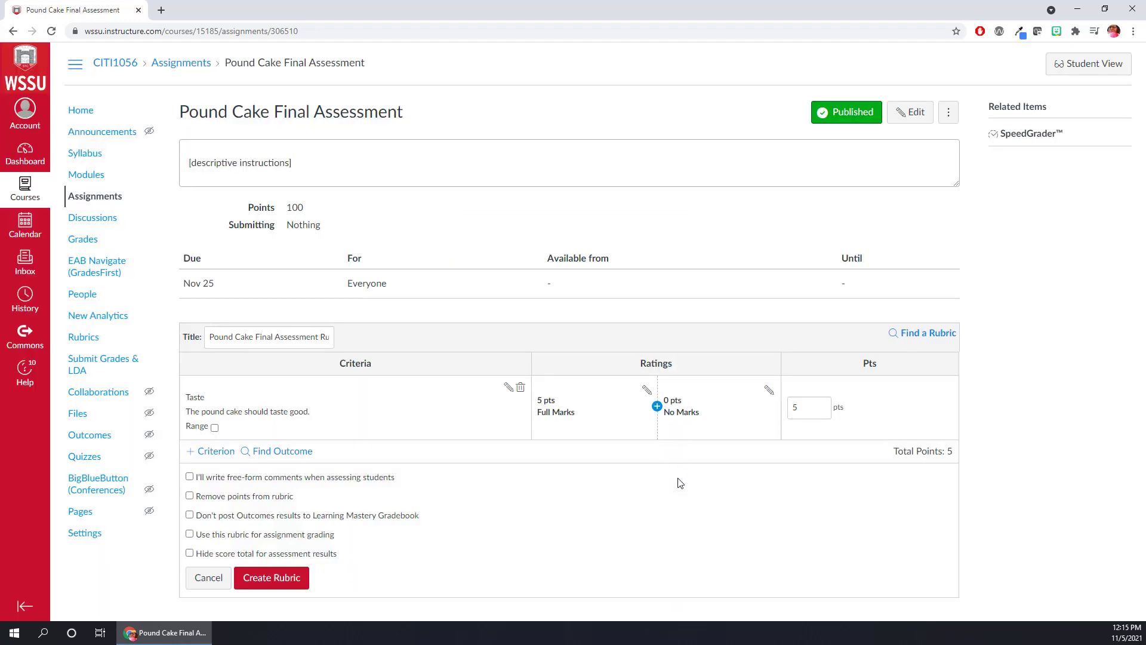
Add a "Texture" criterion with the long description "The texture should compliment the taste contribute to a pleasant experience."
click(213, 455)
click(201, 478)
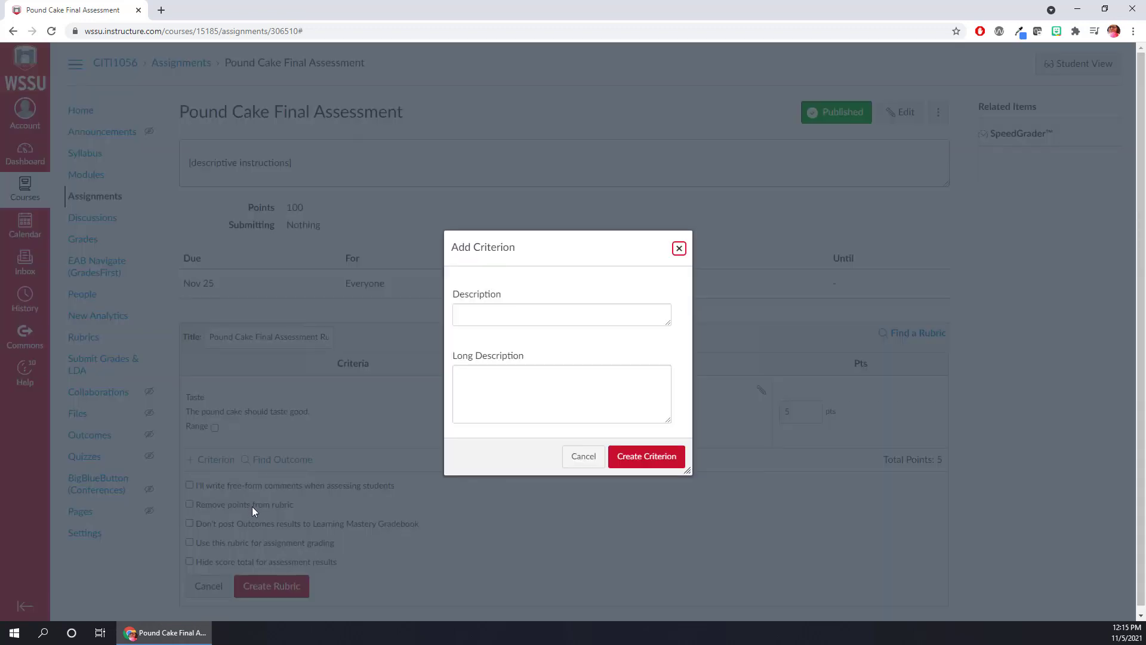
click(478, 311)
text(Texture)
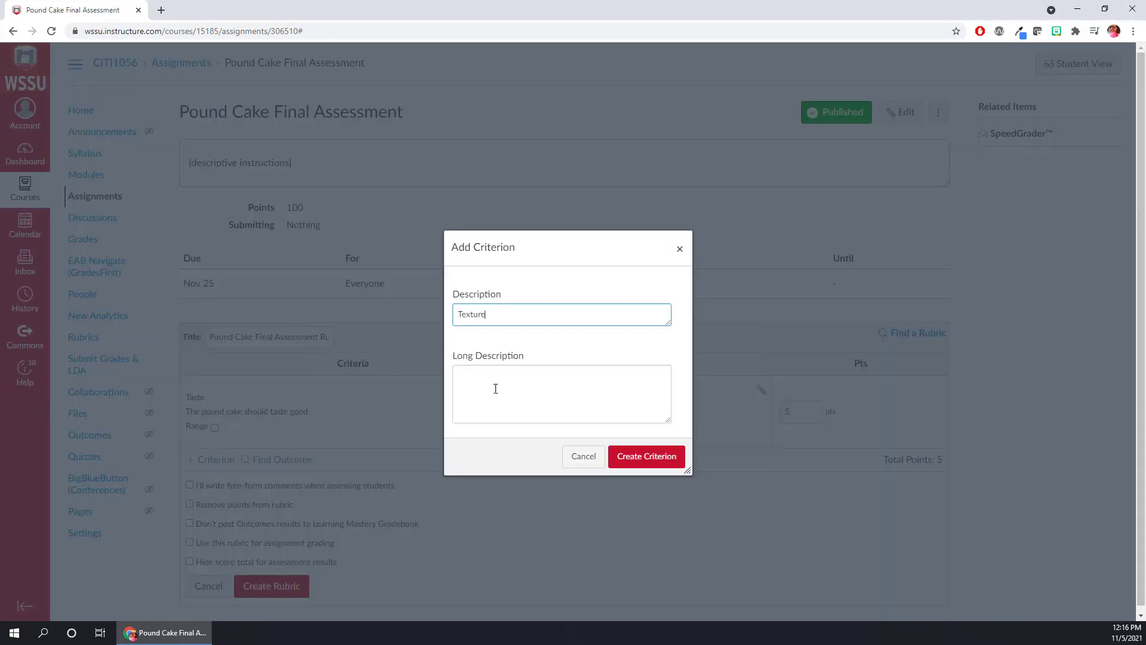
click(514, 415)
text(The texture should compliment the taste contribute to a pleasant experience.)
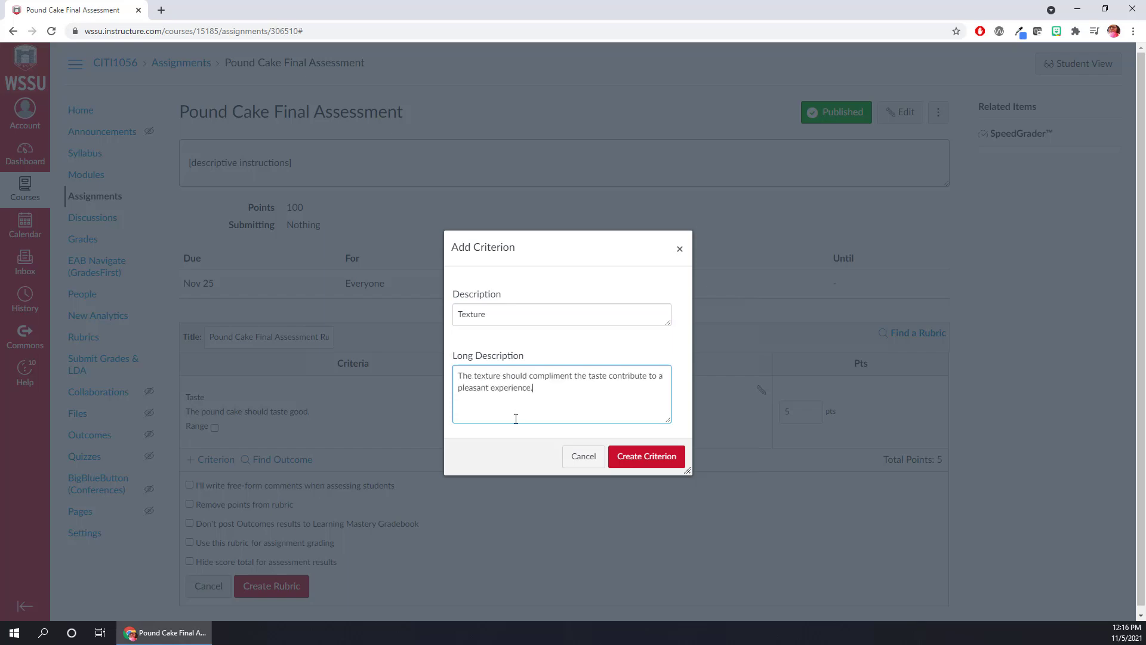
click(657, 466)
Add an "Appearance" criterion with the long description "The product should look appetizing."
click(206, 526)
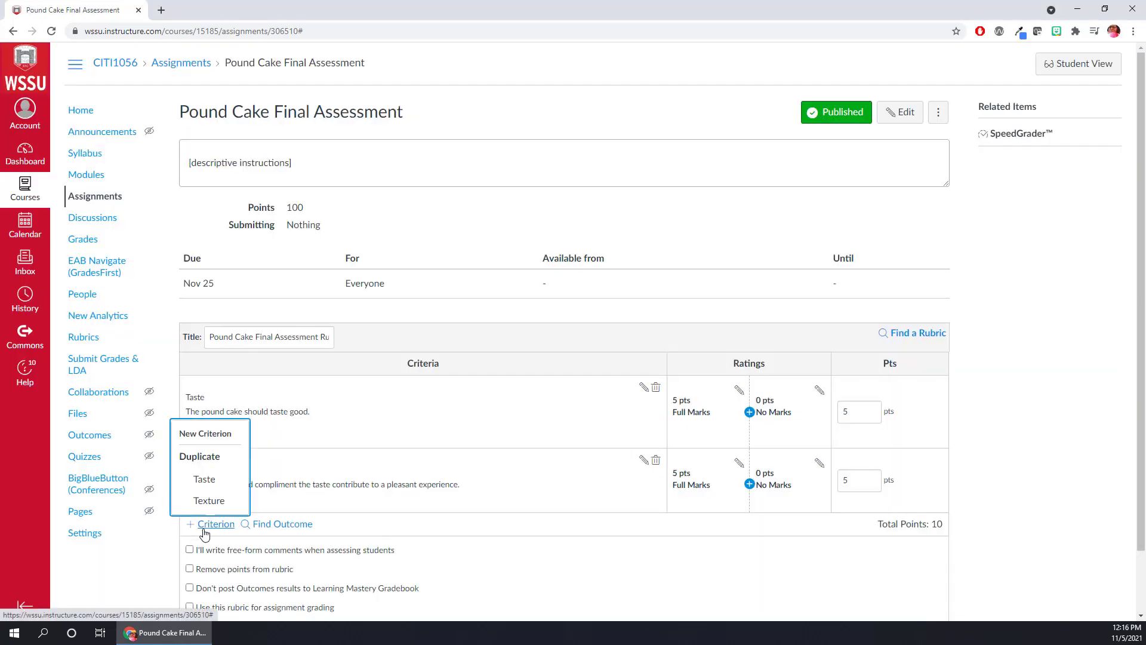
click(209, 433)
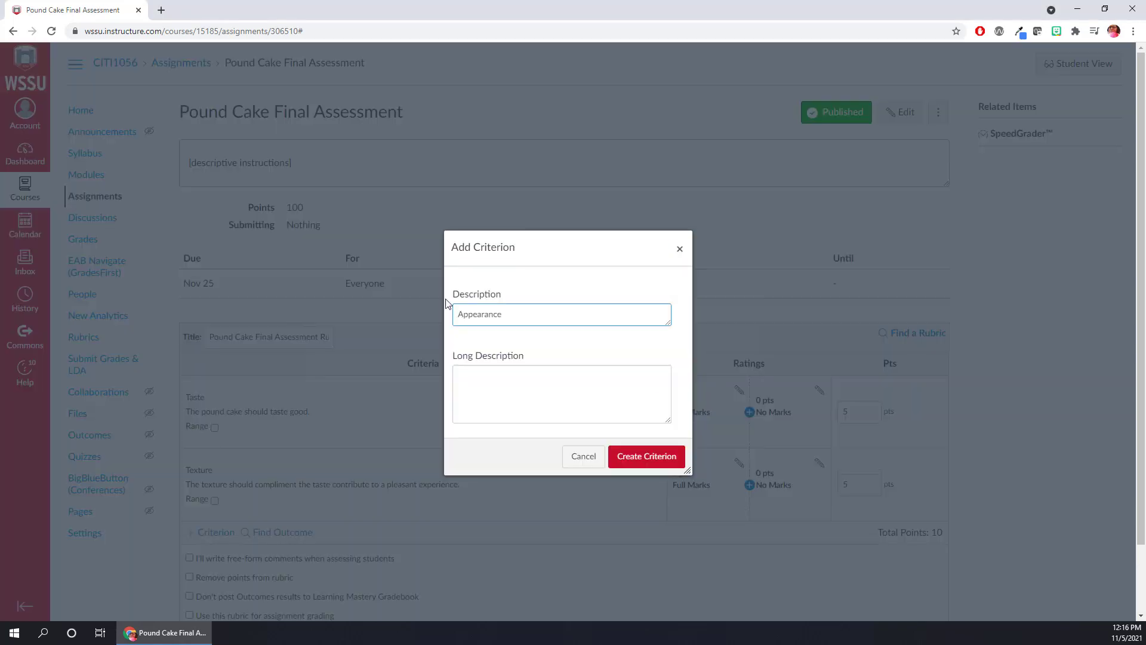
click(505, 409)
text(The product should look appetizing.)
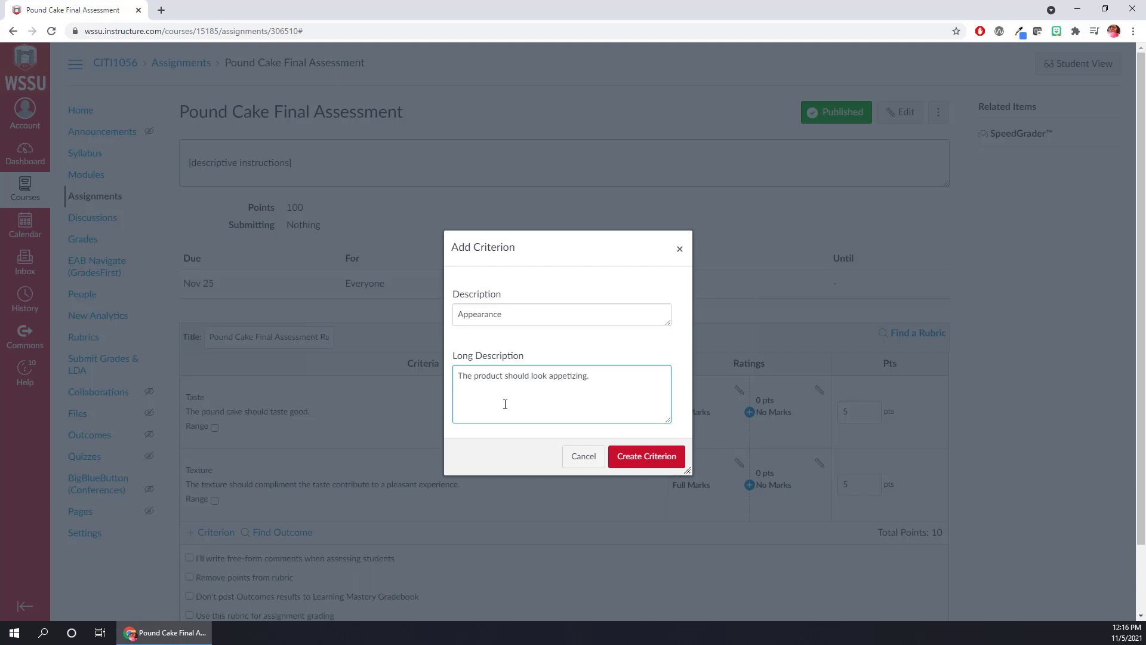
click(663, 463)
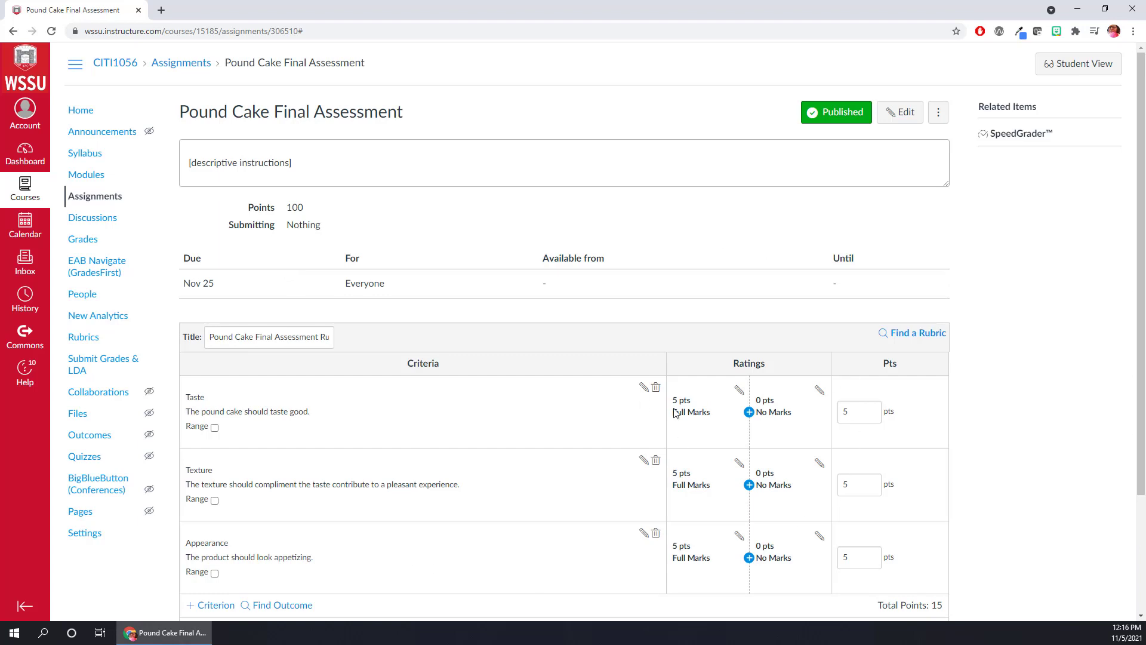
Set the Taste criterion's full-marks rating to 50 points, titled "Mastery", with the description "Rich, buttery, and lightly sweet"
scroll(675, 413, down, 3)
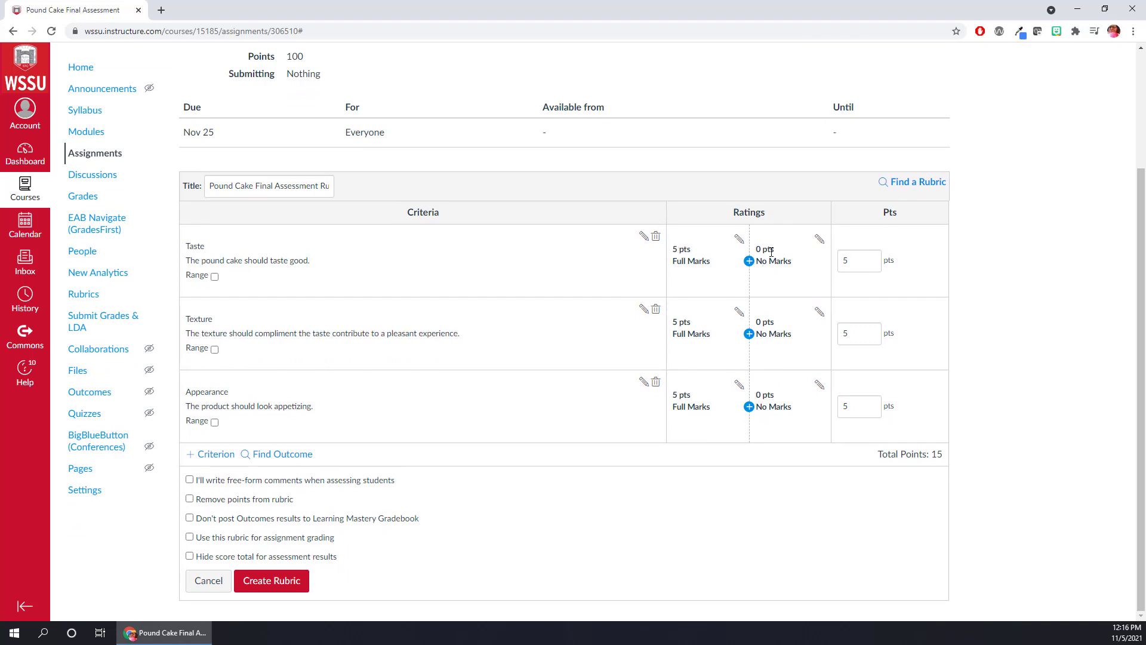
scroll(770, 251, up, 1)
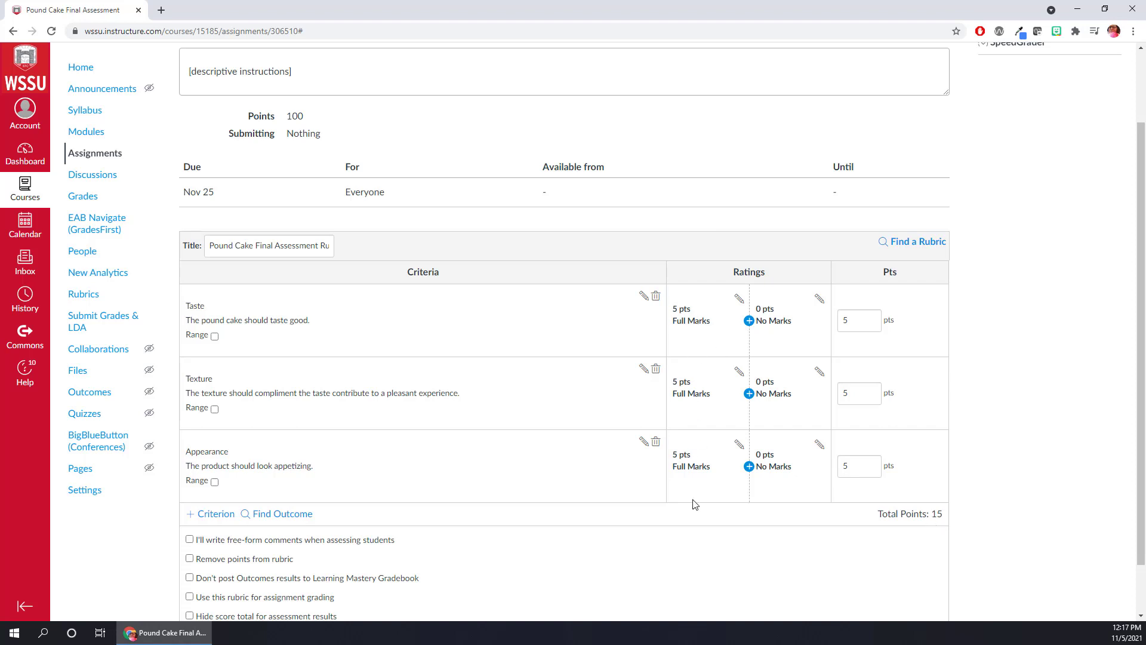
click(739, 300)
triple_click(499, 327)
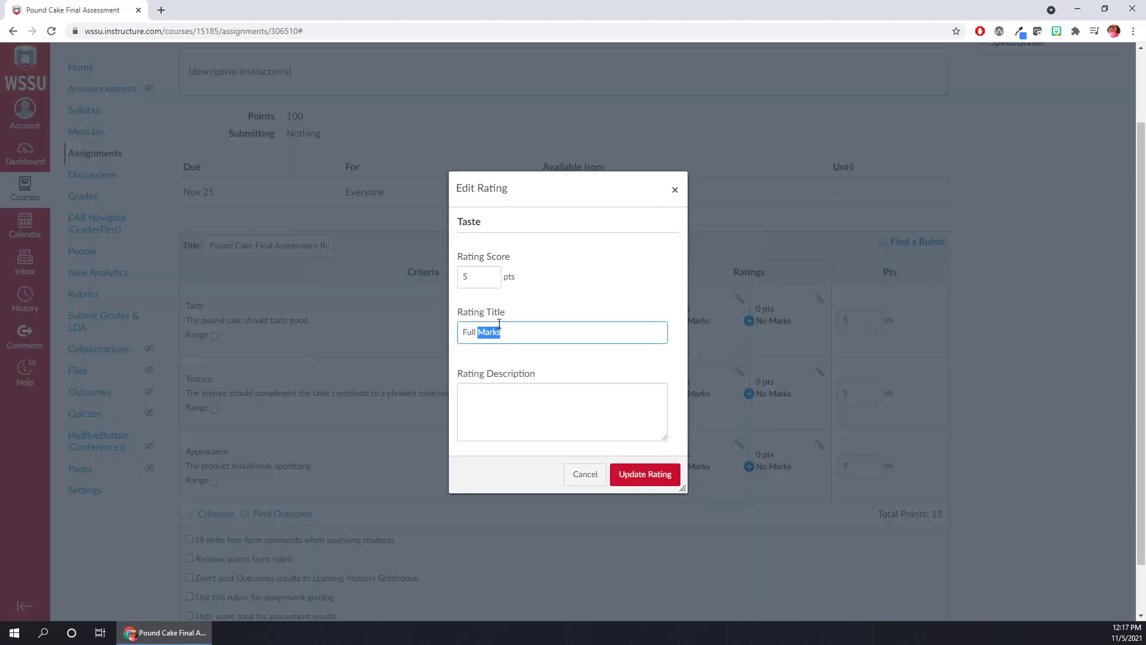
text(Mastery)
click(475, 278)
text(0)
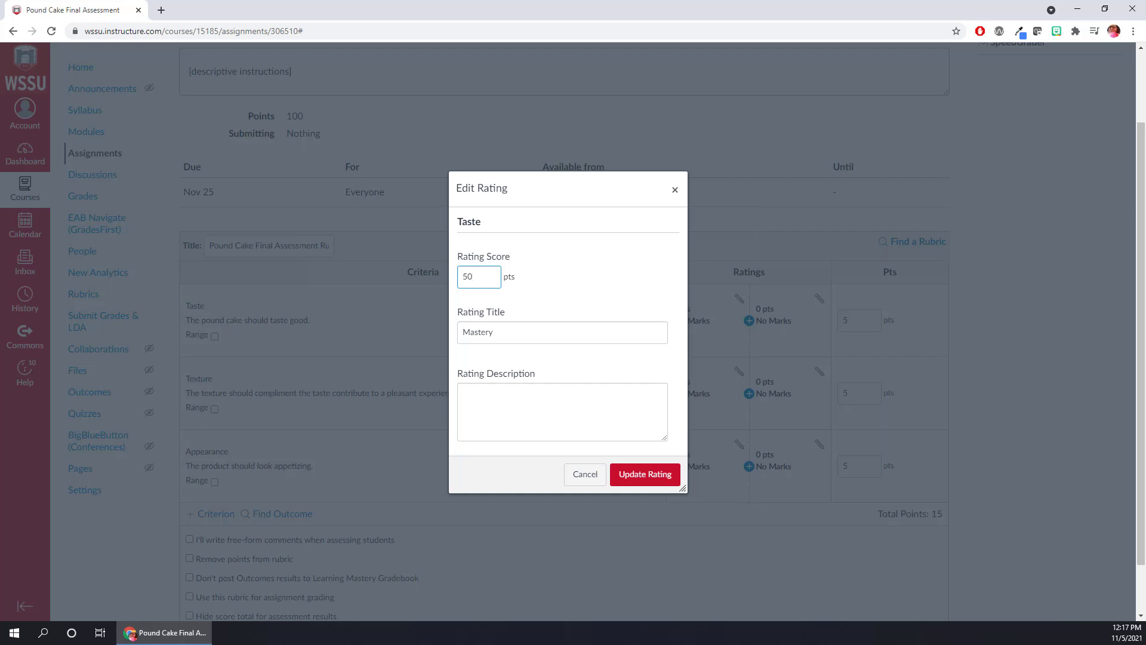
click(658, 475)
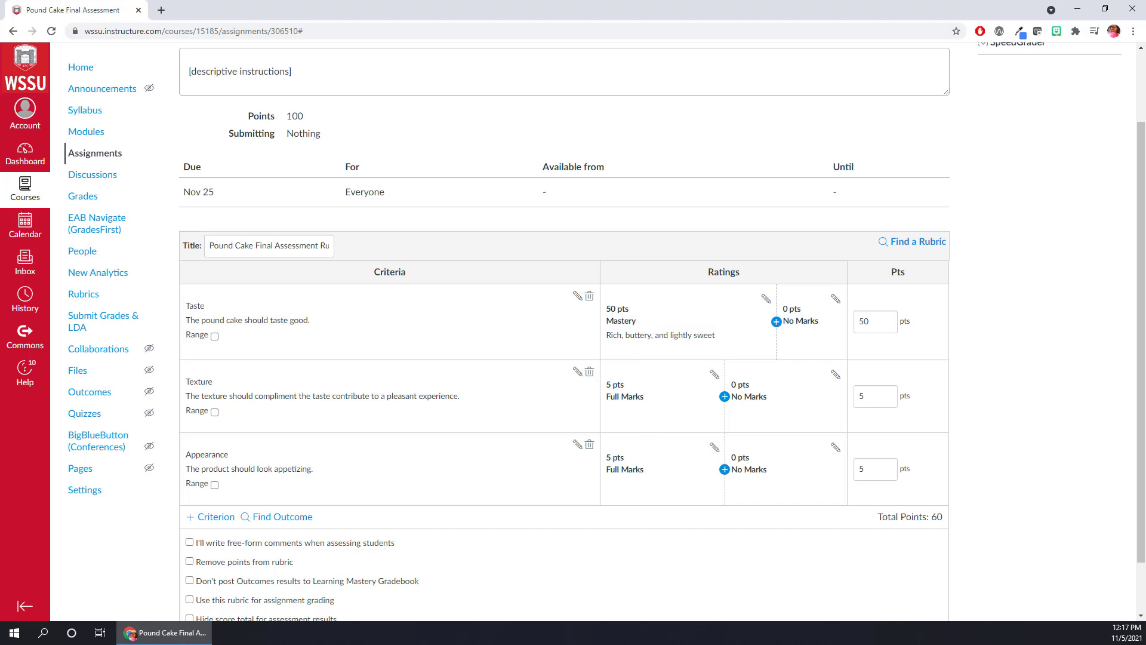
Set the Texture criterion's full-marks rating to 30 points, titled "Mastery", with the description "Moist, sturdy, dense, finely textured"
click(714, 374)
text(30)
key(Tab)
text(Ma)
key(Down)
key(Return)
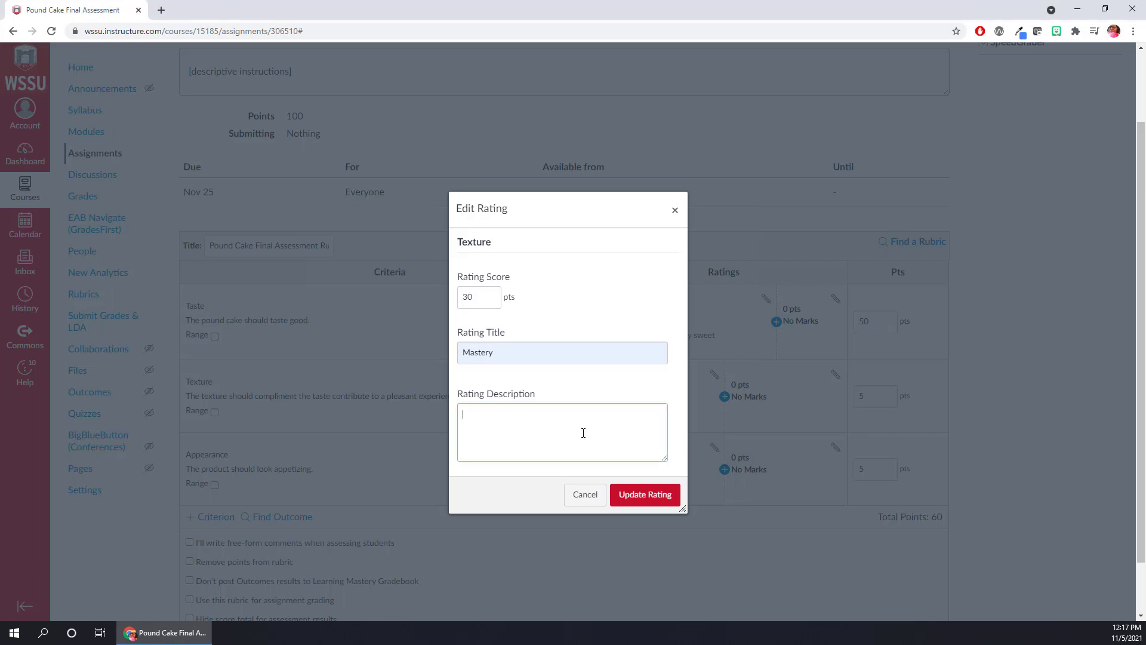
click(645, 494)
Set the Appearance criterion's full-marks rating to 20 points, titled "Mastery", with the description "Evenly shaped and golden brown"
click(708, 450)
text(20)
double_click(490, 352)
triple_click(490, 349)
text(Mastery)
click(506, 429)
text(Evenly shaped and golden brown)
click(672, 493)
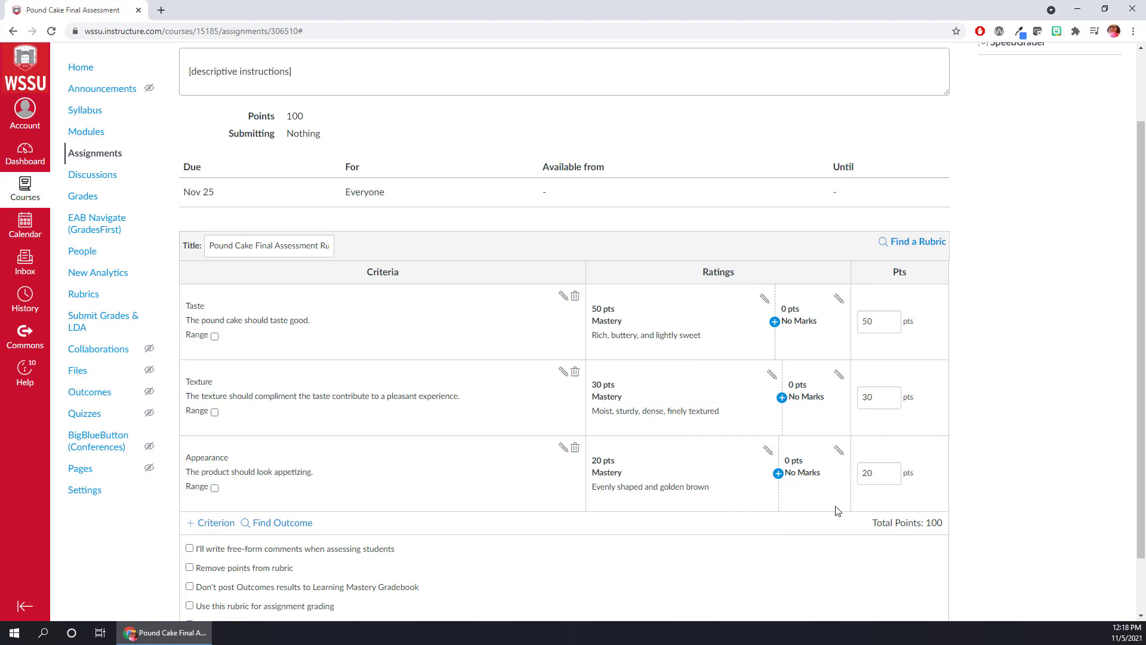
Add a 40-point middle rating to the Taste criterion, titled "Developing", with the description "Sickly sweet or lacking distinctive sweetness"
click(775, 322)
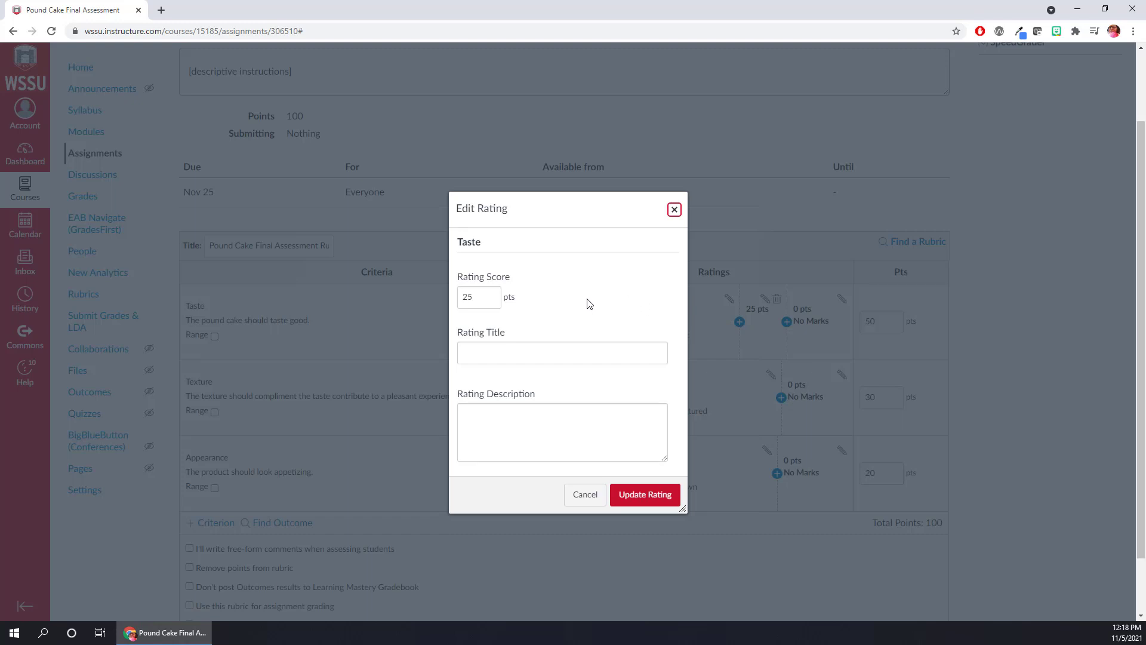
double_click(483, 301)
text(40)
click(496, 349)
text(Developing)
click(497, 380)
click(565, 453)
text(Sickly sweet or lacking distinctive sweetness)
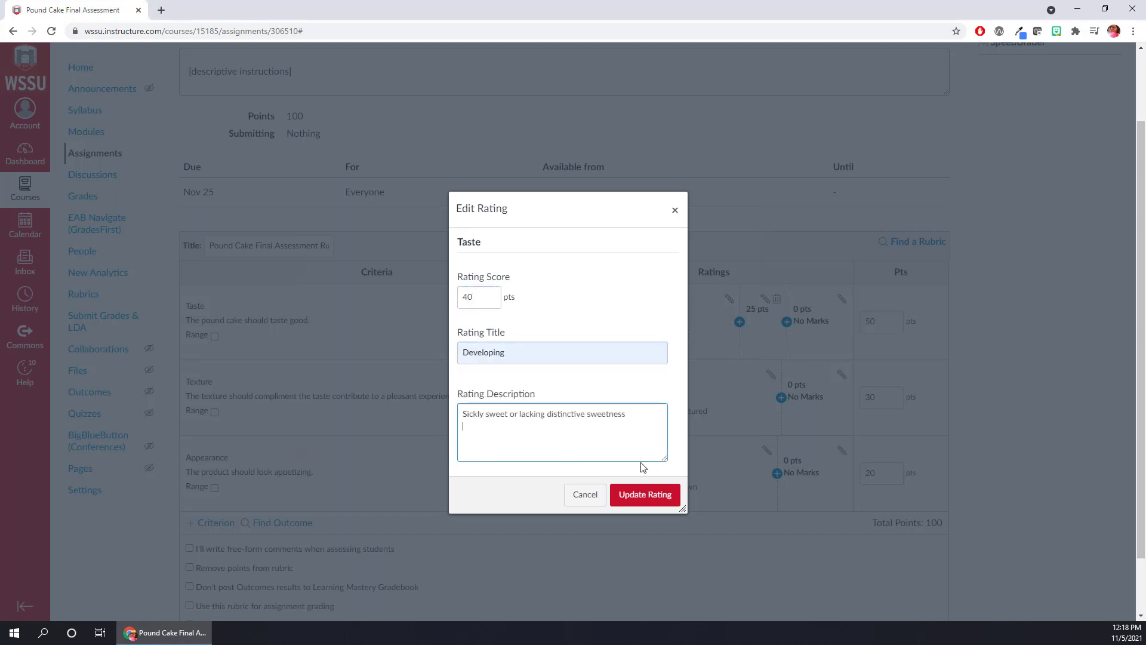
click(655, 494)
Add a 25-point middle rating to the Texture criterion, titled "Developing", with the description "Too heavy or too fluffy"
click(775, 398)
double_click(469, 296)
text(25)
click(484, 352)
text(Developing)
click(489, 381)
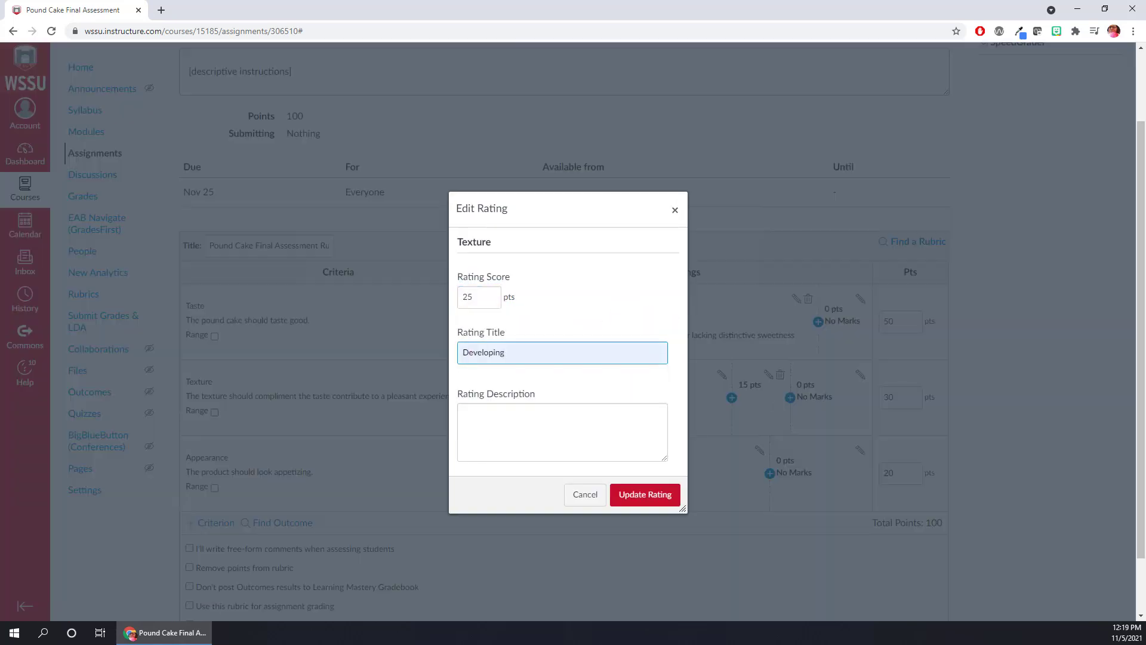
click(561, 431)
text(Too heavy or too fluffy)
click(645, 495)
Add a 15-point middle rating to the Appearance criterion, titled "Developing", with the description "Slightly uneven, too light, or too dark"
click(770, 473)
double_click(468, 296)
text(15)
double_click(489, 353)
click(489, 380)
click(514, 437)
text(Slightly uneven, too light, or too dark)
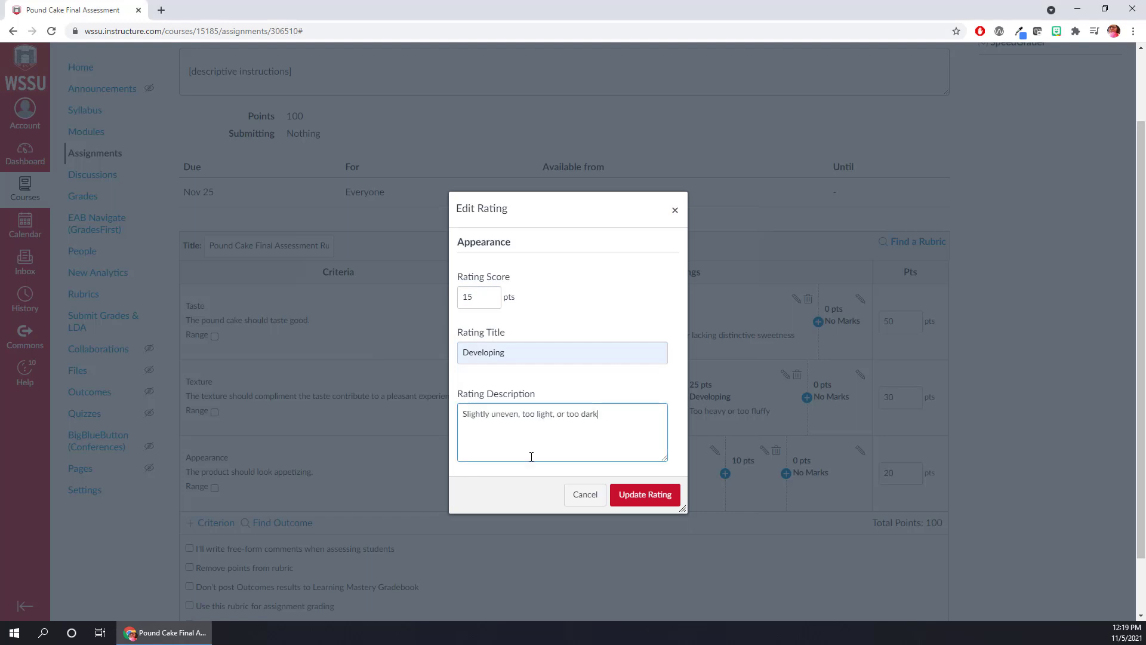
click(638, 494)
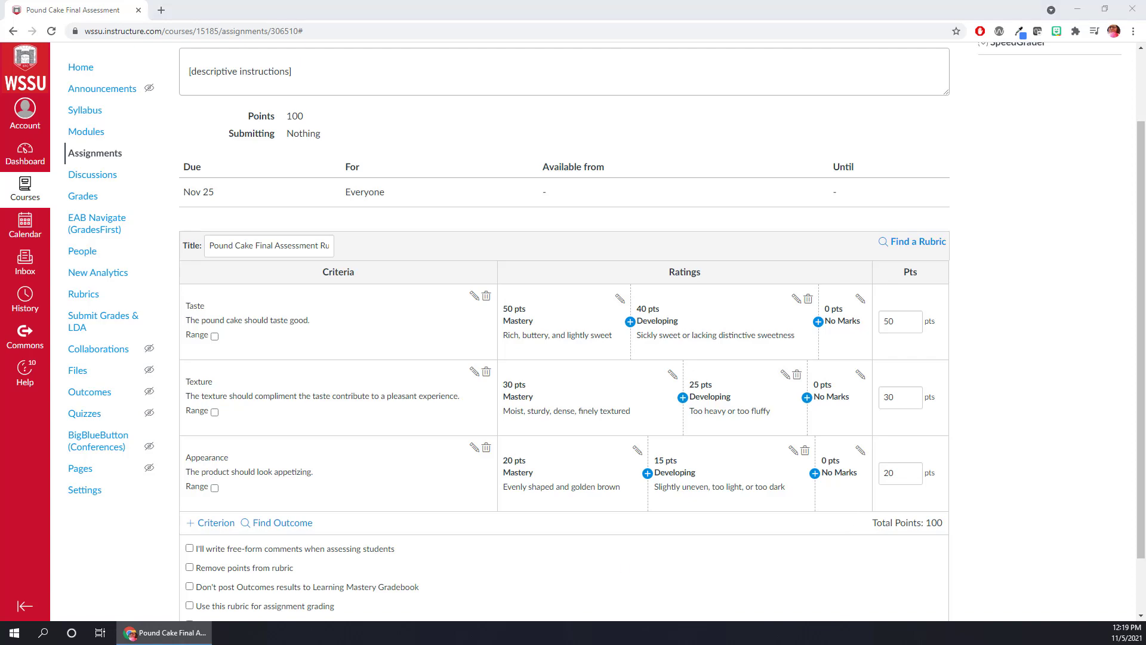
Retitle the Taste criterion's 0-point rating "Beginning" and give it the description "Inedible or no submission"
click(860, 299)
triple_click(476, 353)
key(BackSpace)
text(Beginning)
click(536, 428)
text(Inedible or no submission)
click(645, 495)
Retitle the Texture criterion's 0-point rating "Beginning" and give it the description "Rock hard, mushy, or no submission"
click(866, 375)
triple_click(524, 352)
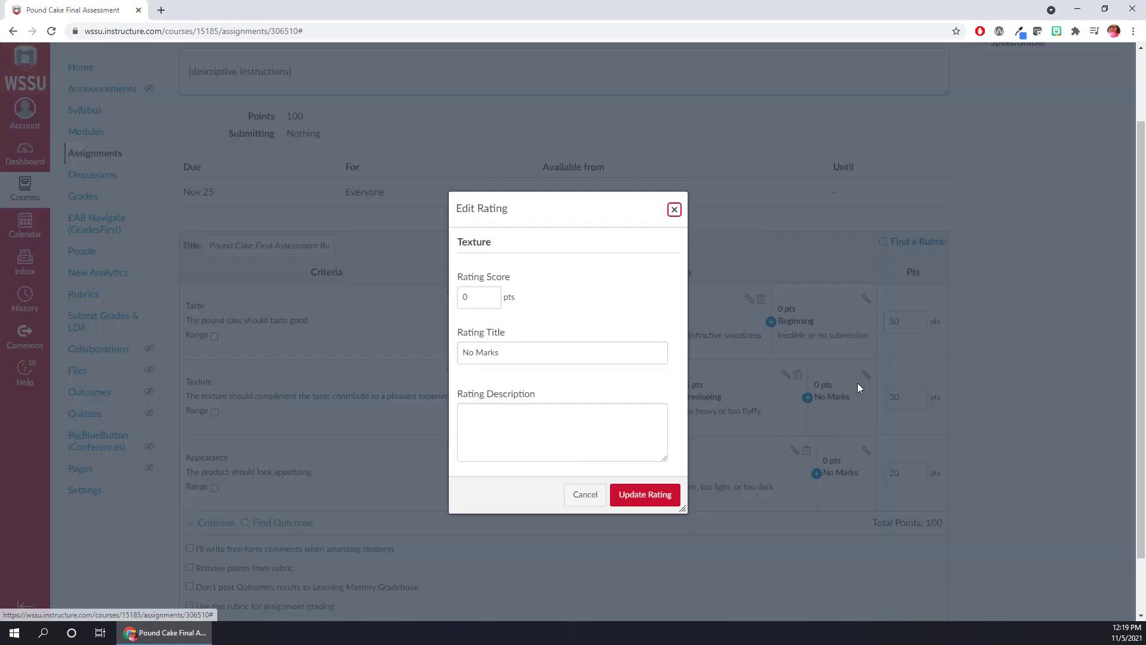
text(Beginning)
click(527, 430)
text(Rock hard, mushy, or no submission)
click(645, 494)
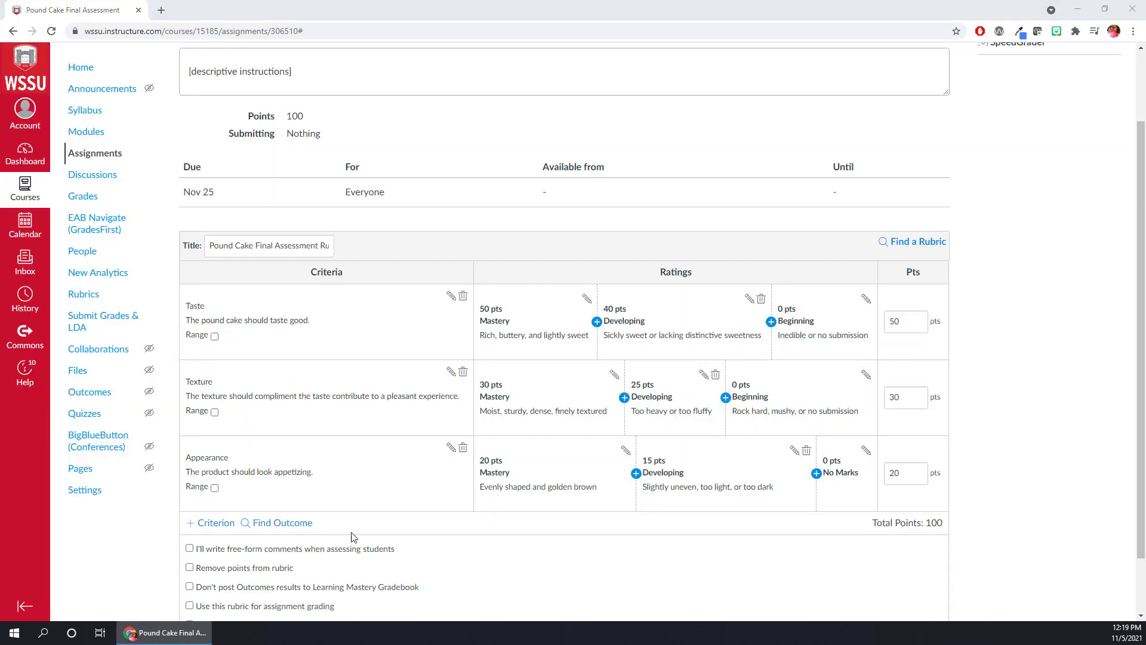
Retitle the Appearance criterion's 0-point rating "Beginning" and give it the description "Under baked, burnt, or no submission"
click(867, 451)
triple_click(493, 352)
text(Beginning)
click(535, 428)
text(Under baked, burnt, or no submission)
click(633, 495)
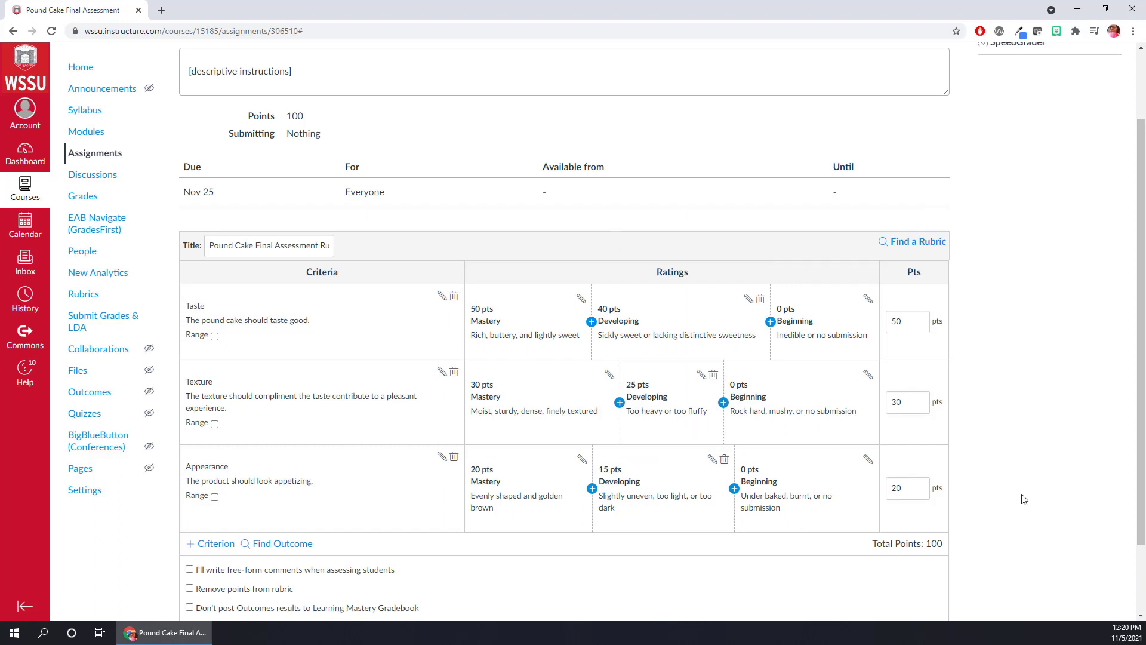
Enable using the rubric for assignment grading and create the rubric
scroll(995, 536, down, 1)
scroll(995, 537, down, 1)
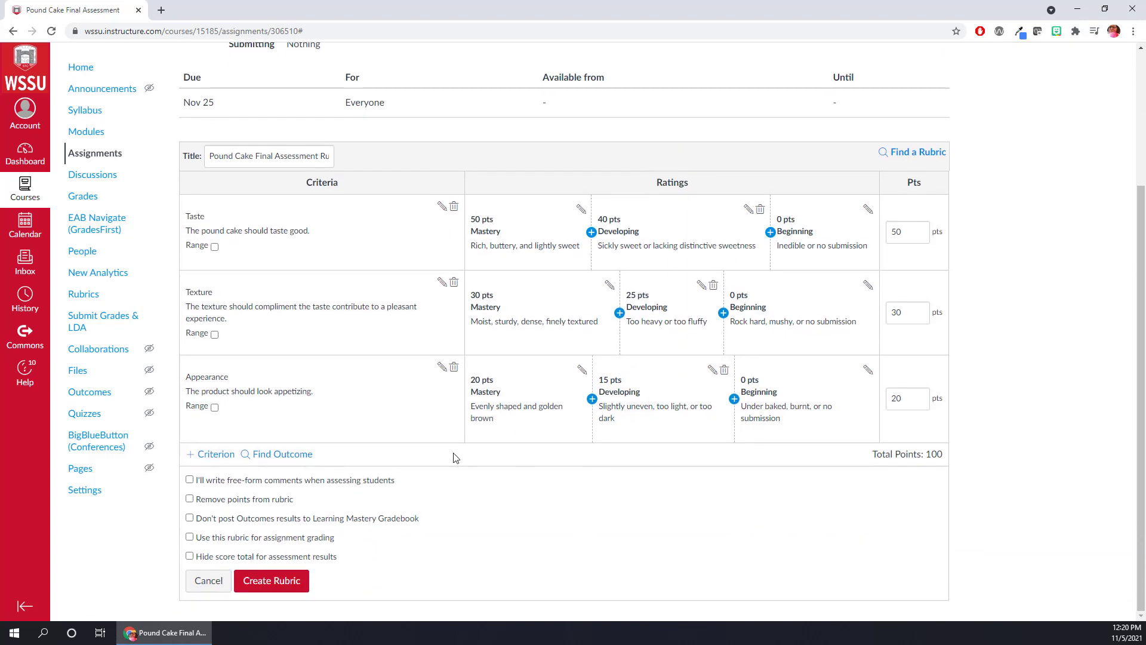
click(190, 538)
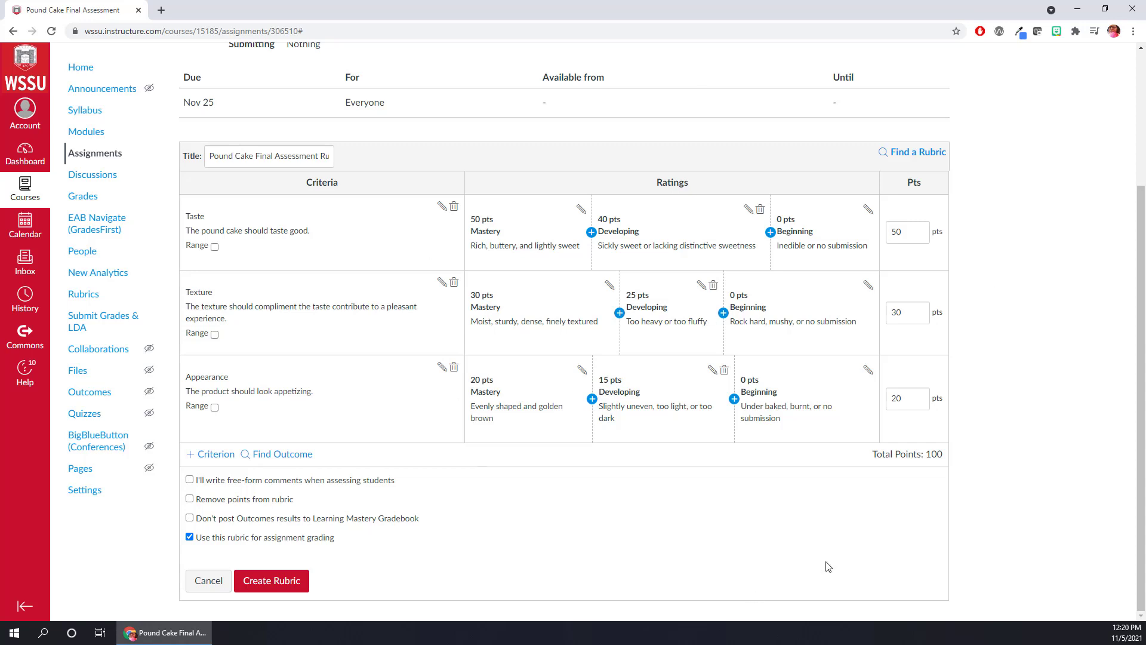
click(297, 588)
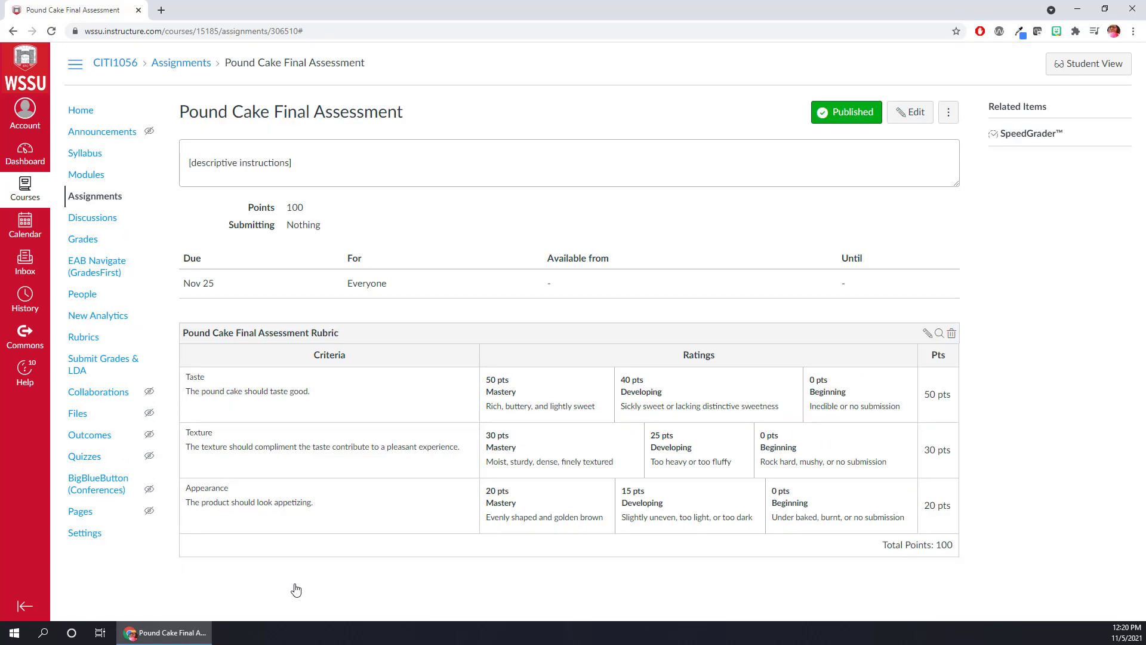